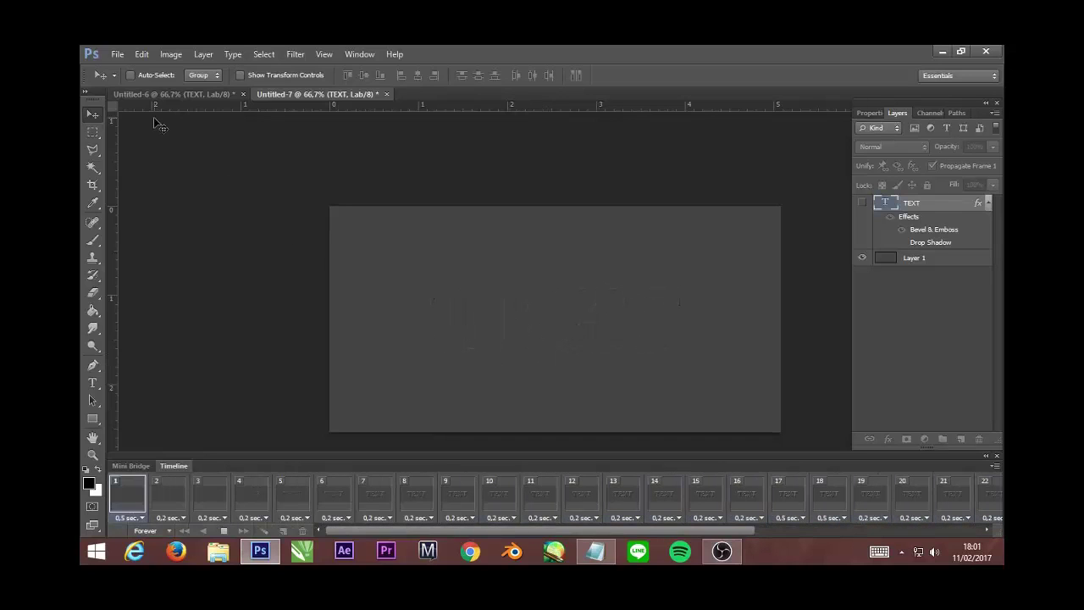
Create a new 1000 × 500 px Lab Color document with a transparent background.
left_click(118, 54)
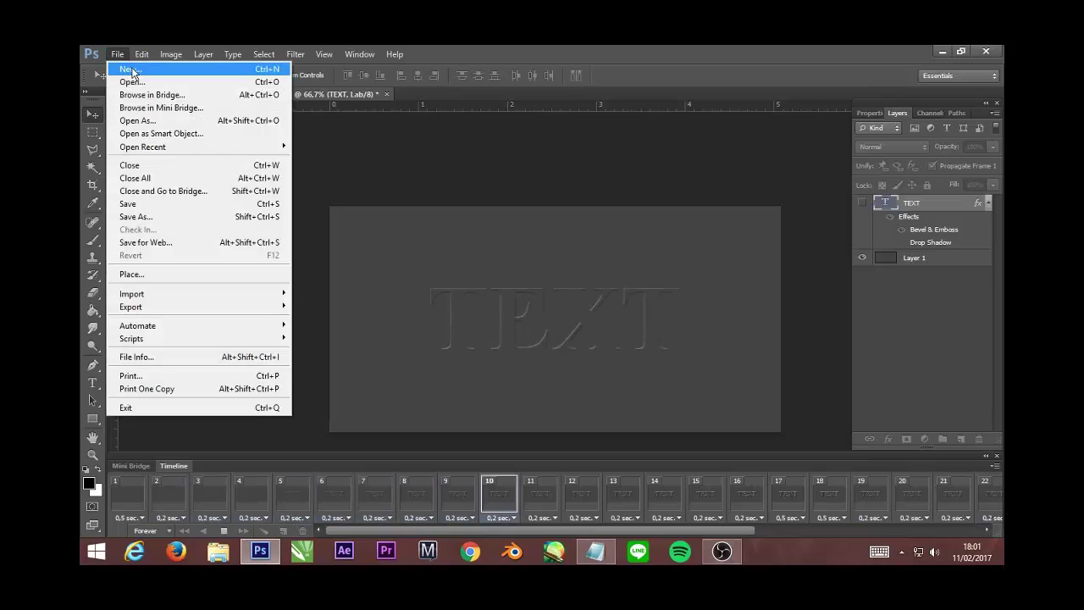
left_click(132, 68)
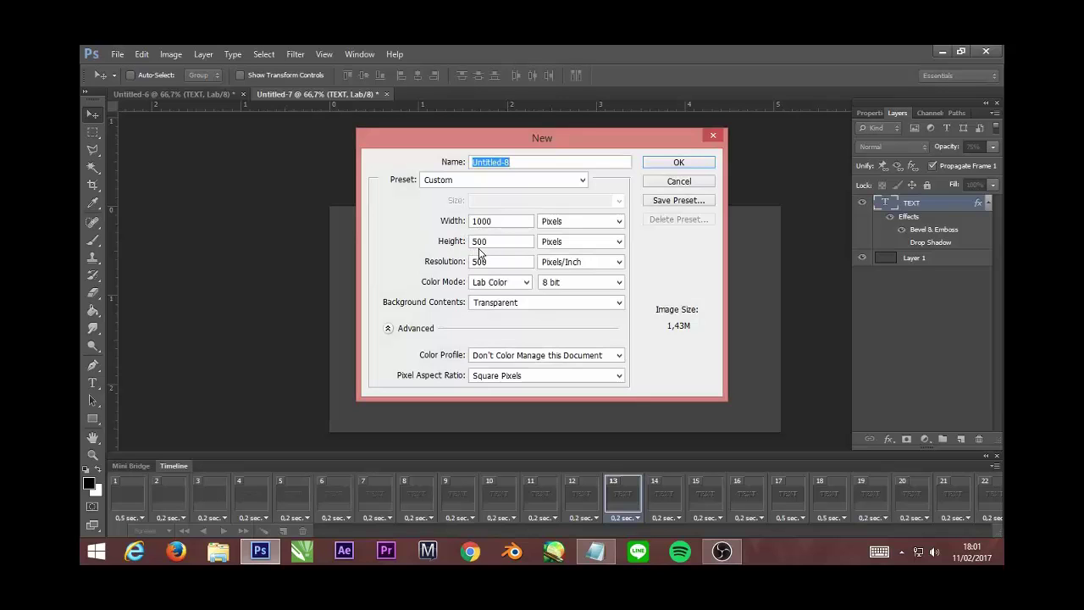
left_click(666, 162)
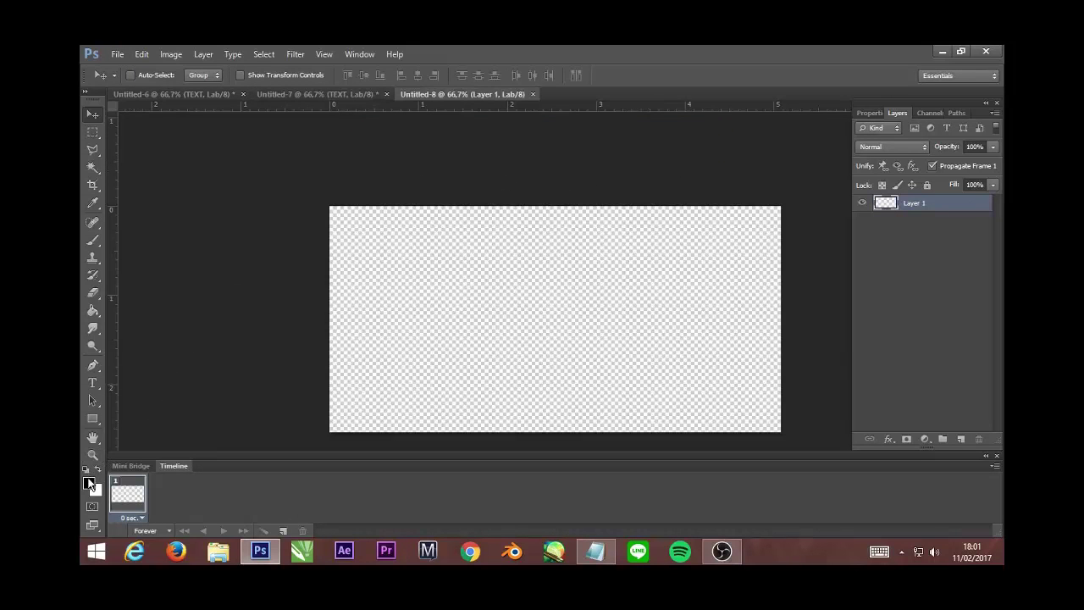
Set the foreground colour to dark grey hex 454444.
left_click(89, 483)
left_click_drag(619, 352, 572, 353)
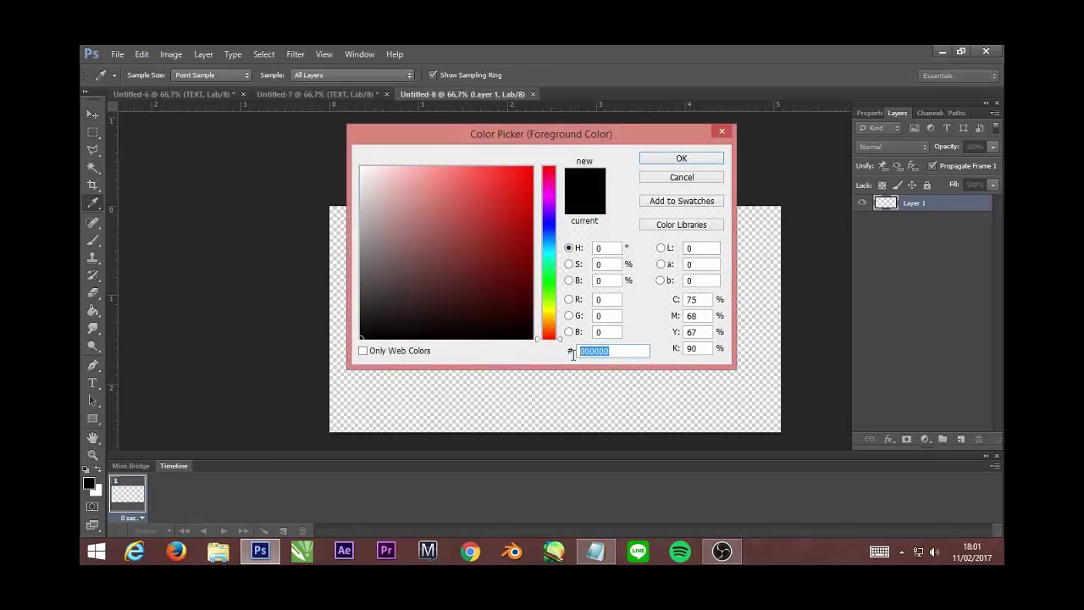
type("454")
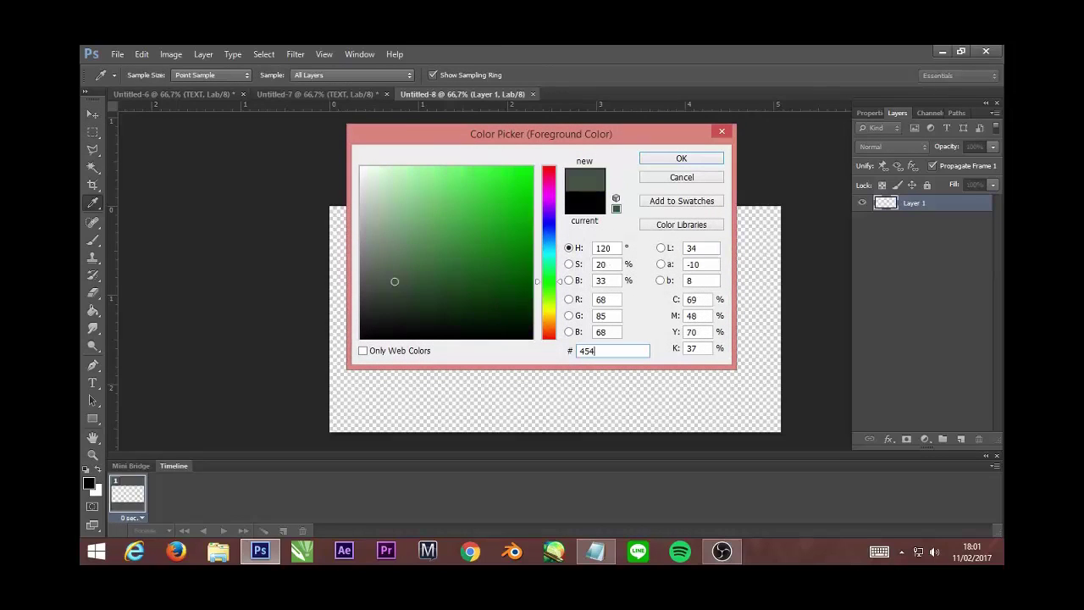
type("444")
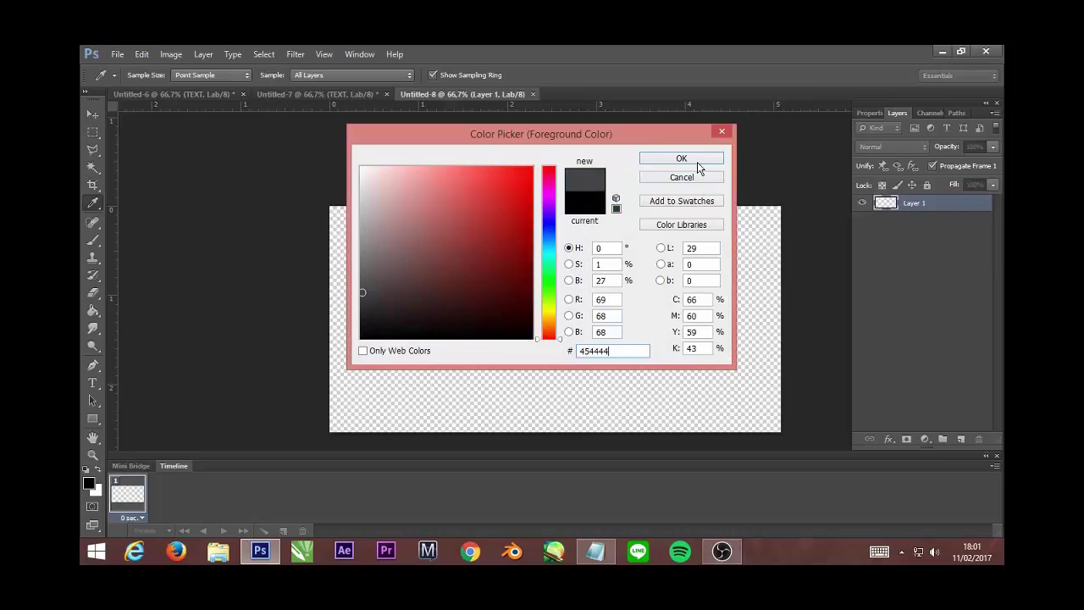
left_click(697, 161)
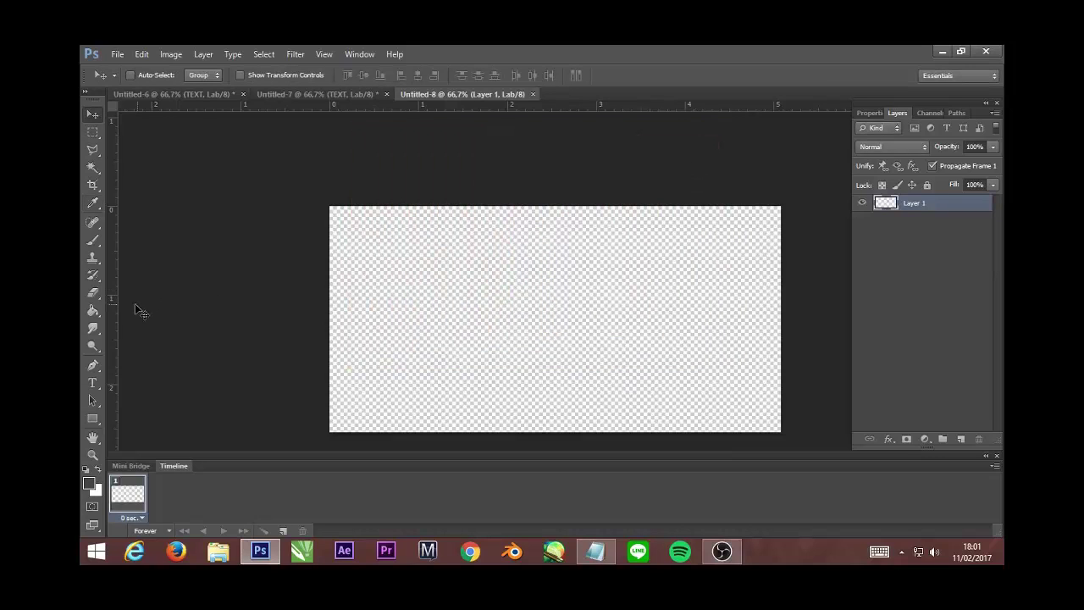
Fill the canvas with the dark grey using the Paint Bucket.
left_click(93, 312)
left_click(459, 336)
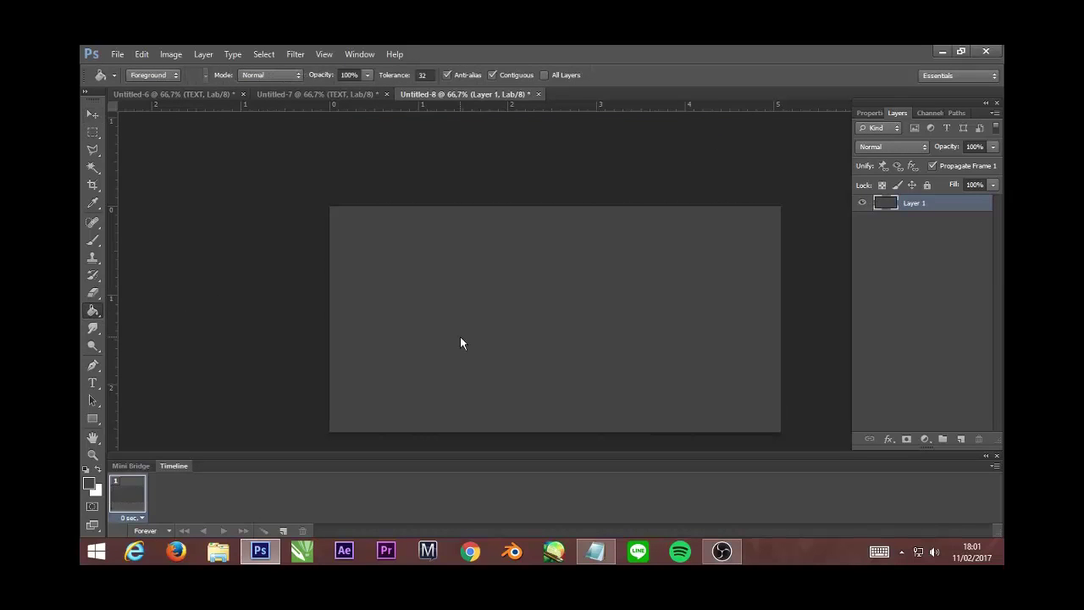
left_click(93, 384)
Set the type options to Times New Roman Bold, 30 pt, black colour.
left_click(224, 76)
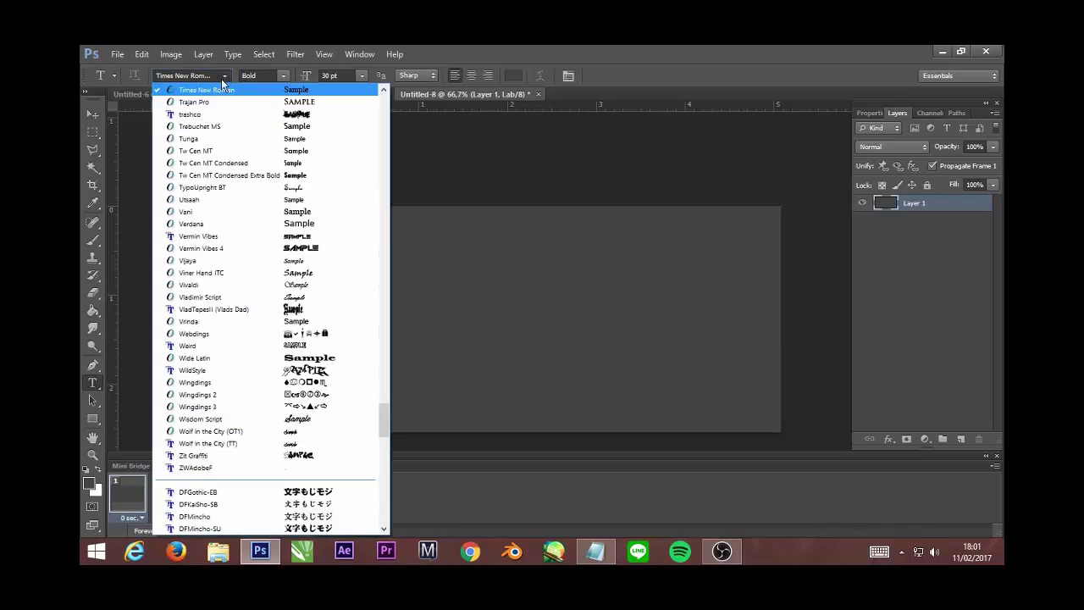
scroll(246, 254, "up", 2)
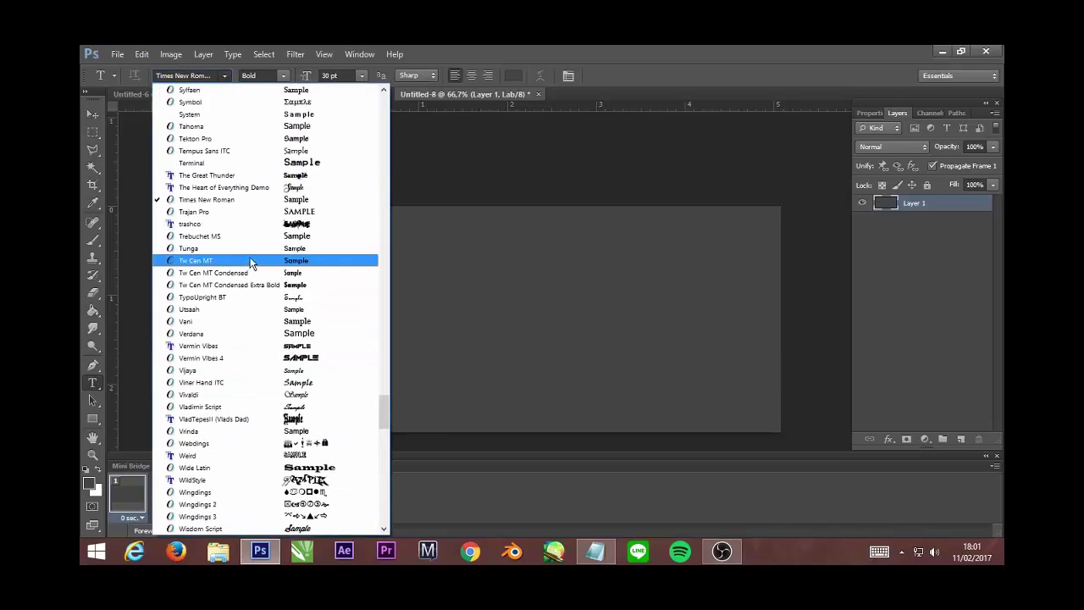
left_click(251, 200)
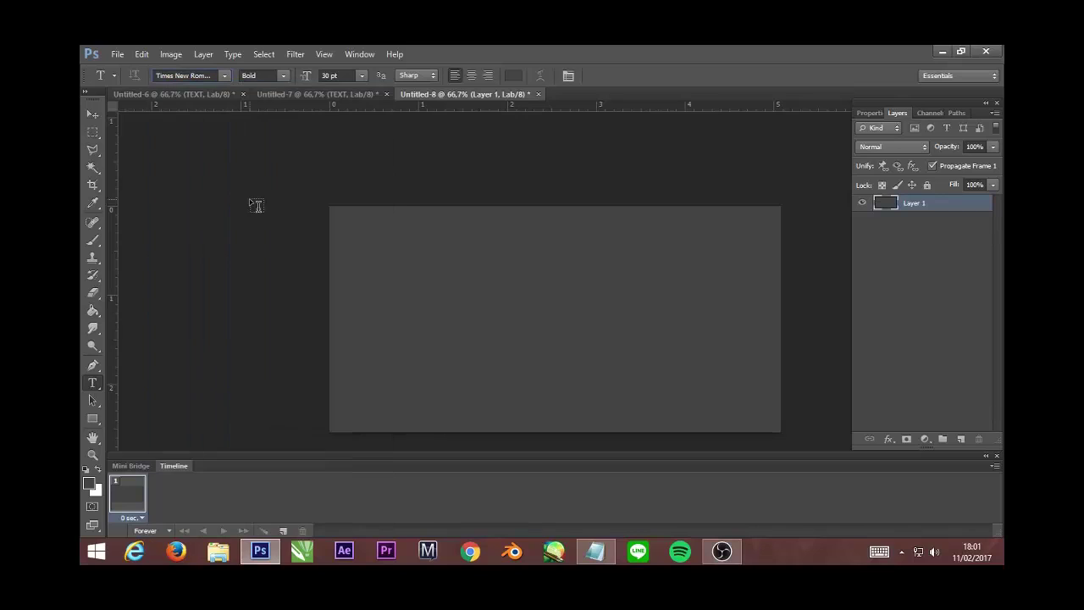
left_click(284, 75)
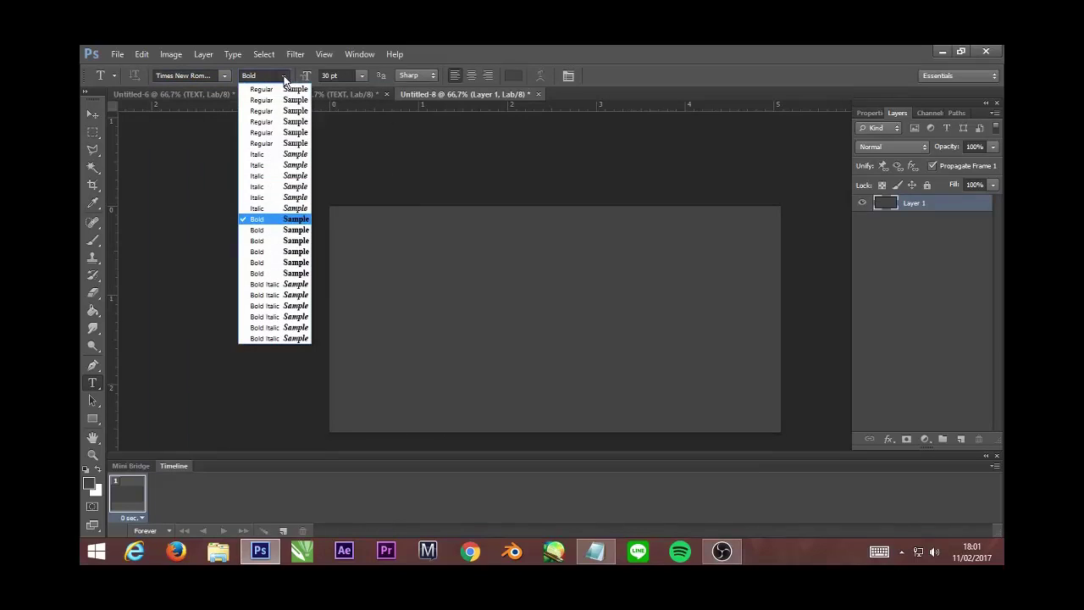
left_click(267, 220)
left_click(360, 77)
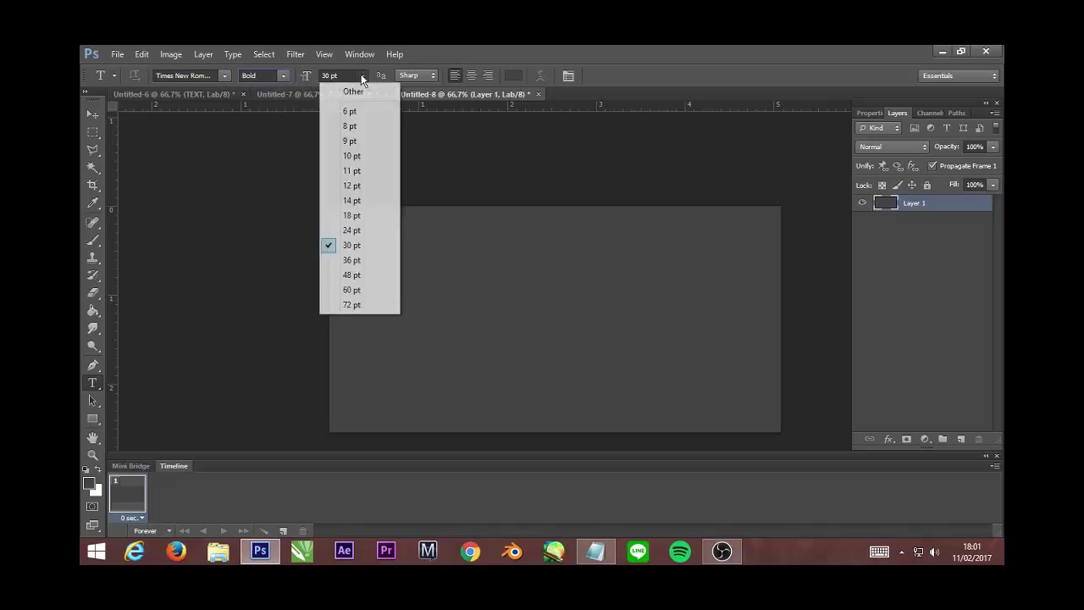
left_click(356, 246)
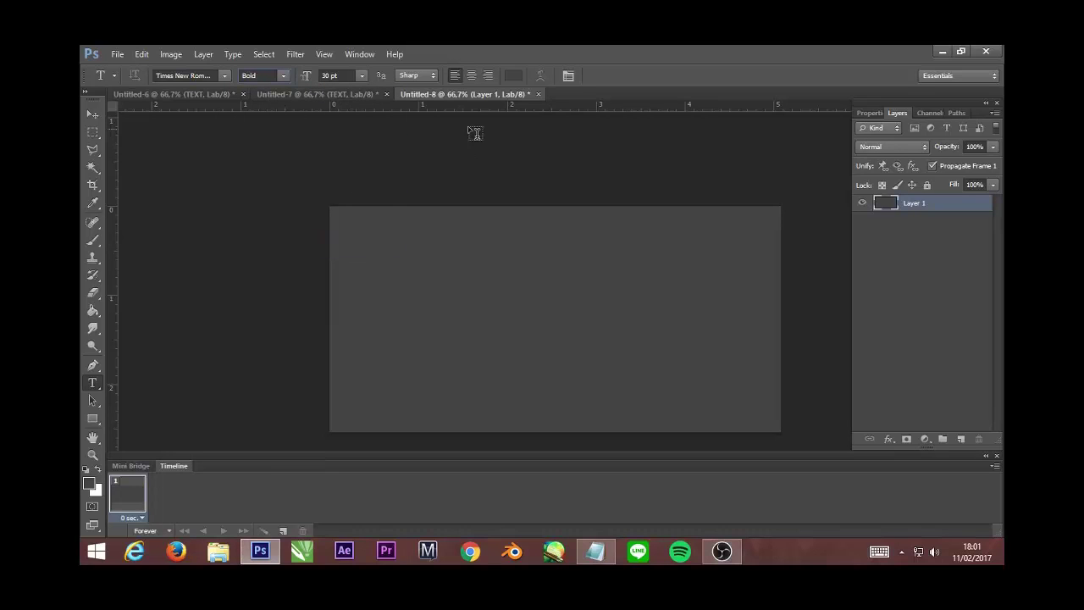
left_click(515, 80)
left_click_drag(515, 308, 543, 342)
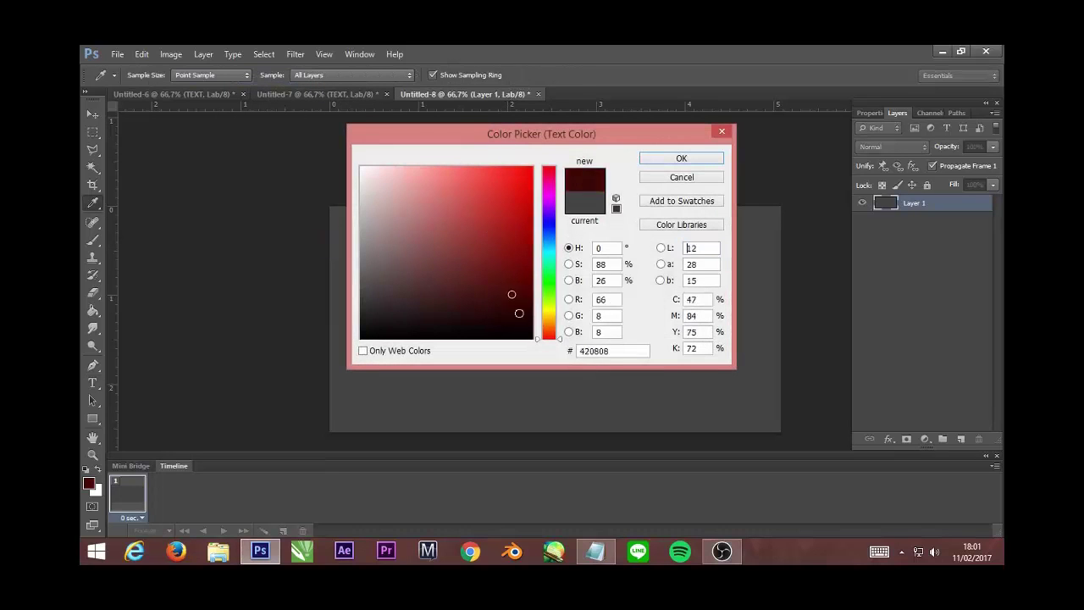
left_click(667, 156)
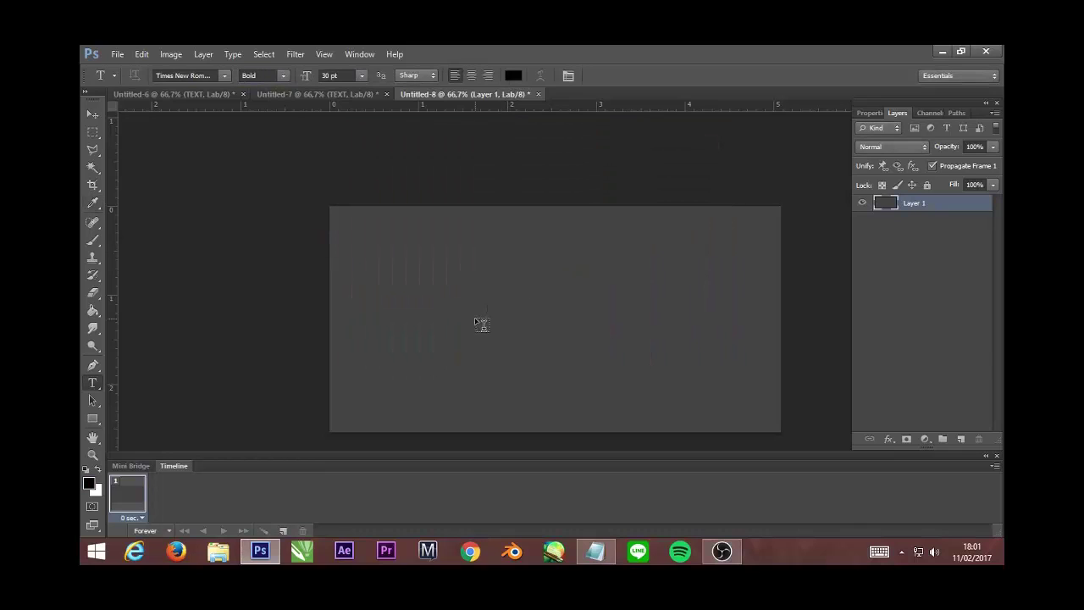
Type the word 'TEXT' on the canvas and commit it.
left_click(441, 343)
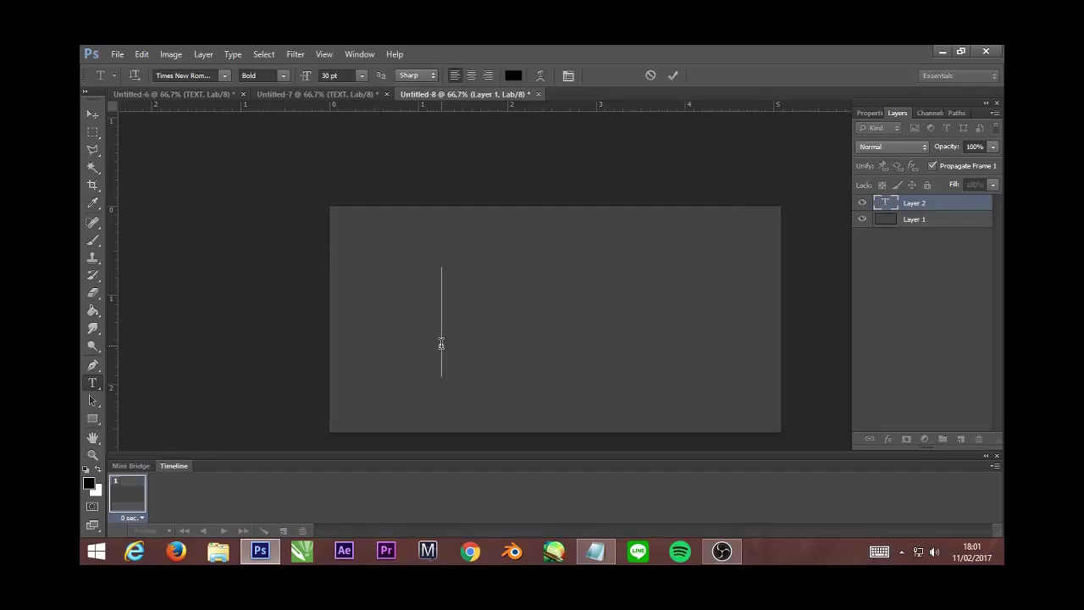
type("TEXT")
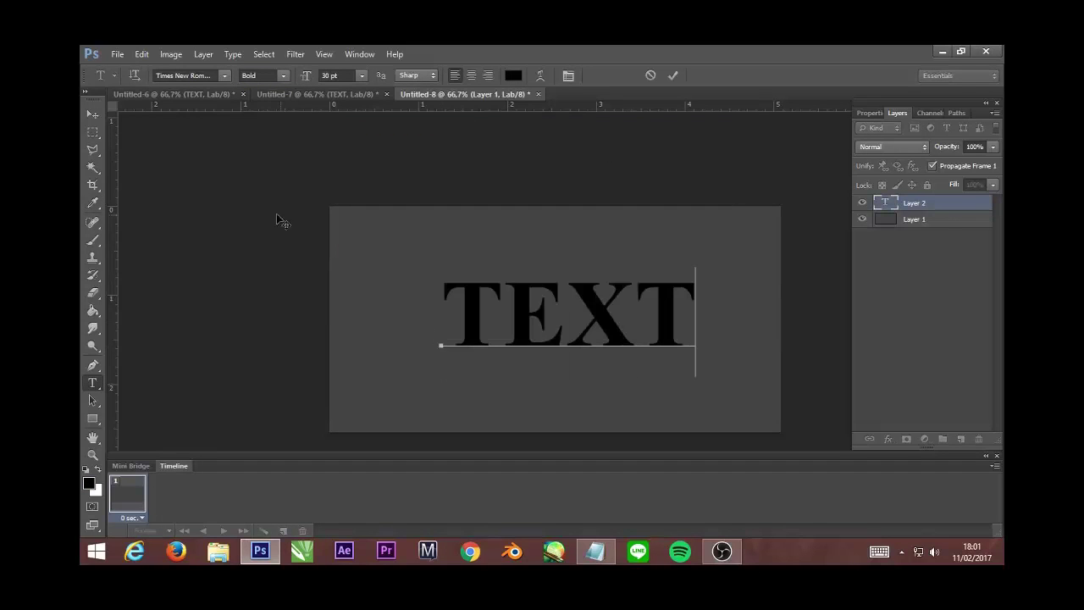
left_click(95, 115)
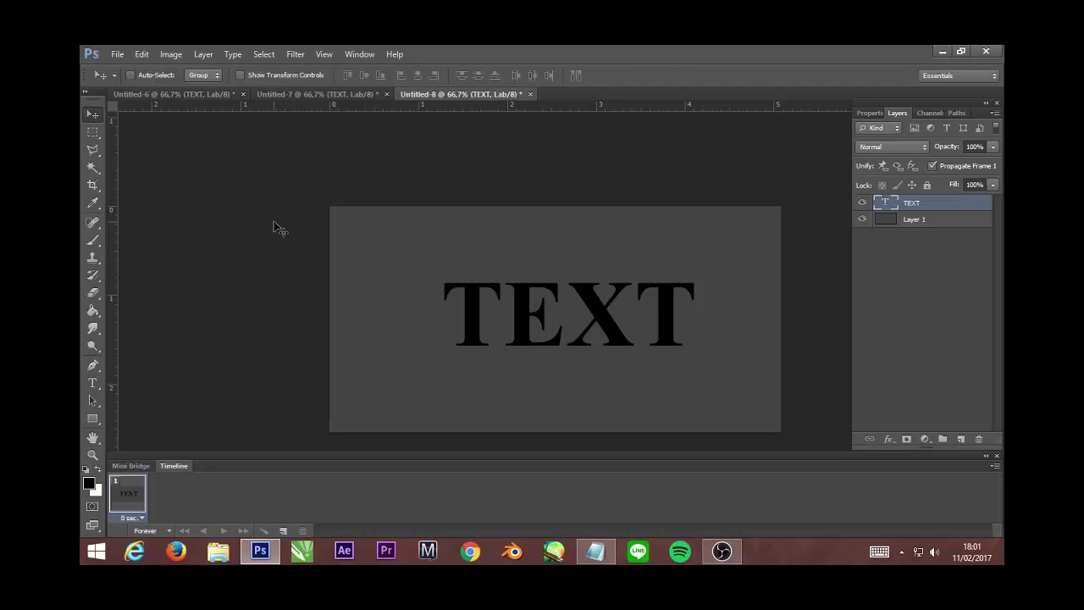
Align the TEXT layer to the canvas's vertical and horizontal centres, then deselect.
key("ctrl+a")
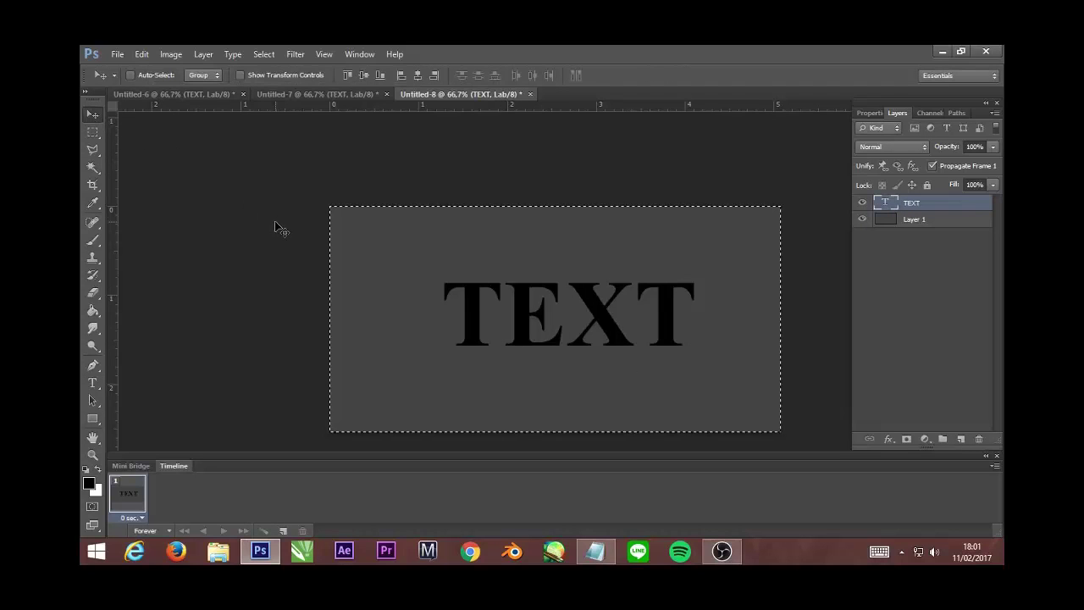
left_click(364, 76)
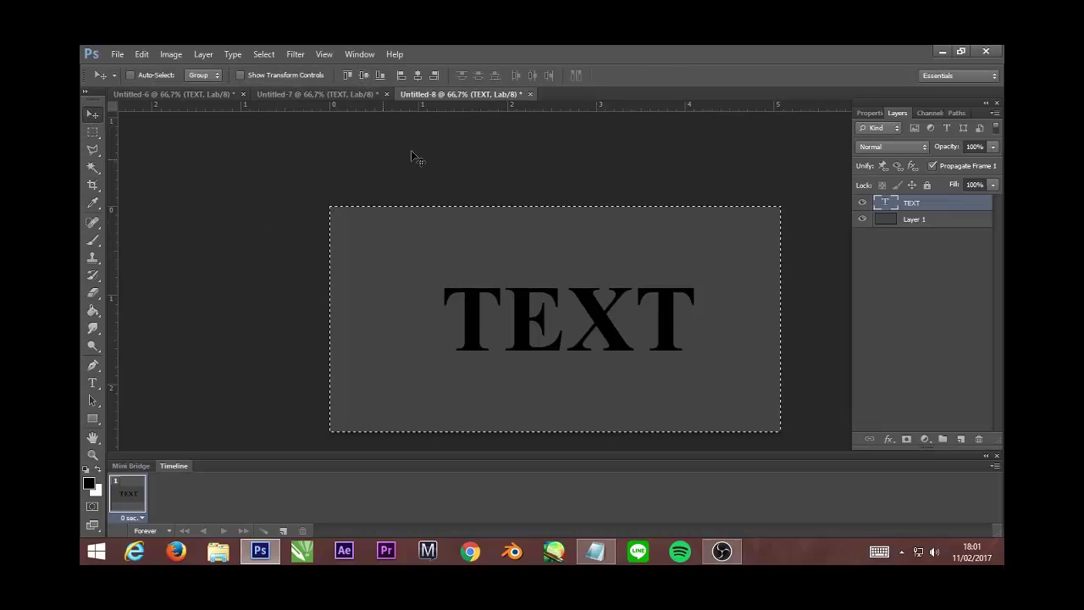
left_click(419, 75)
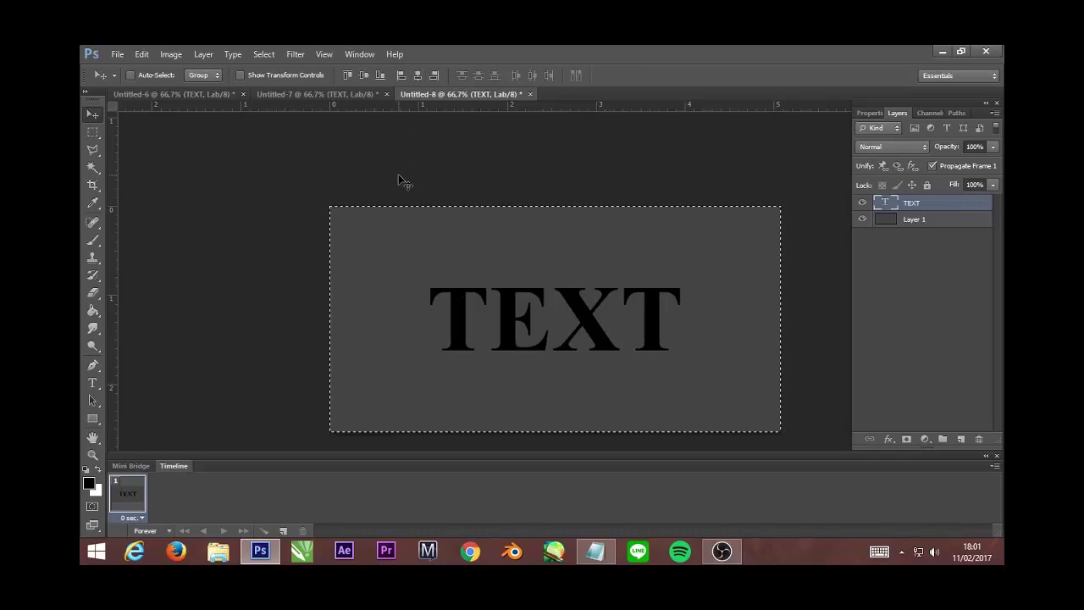
key("ctrl+d")
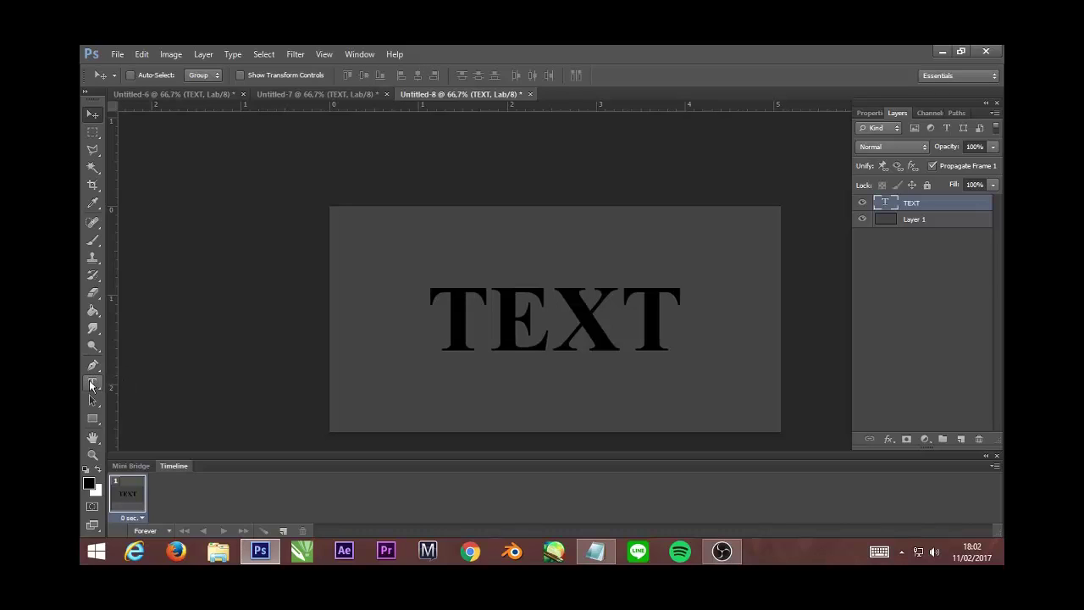
Recolour the letters of TEXT to dark grey #454444 and commit the edit.
left_click(93, 383)
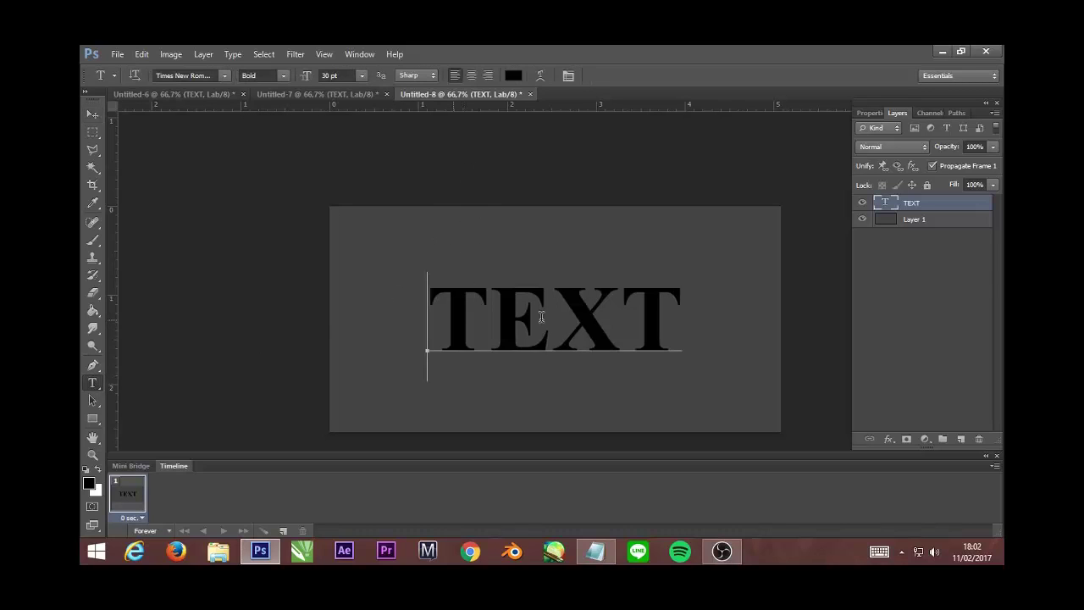
left_click_drag(434, 320, 665, 316)
left_click(512, 76)
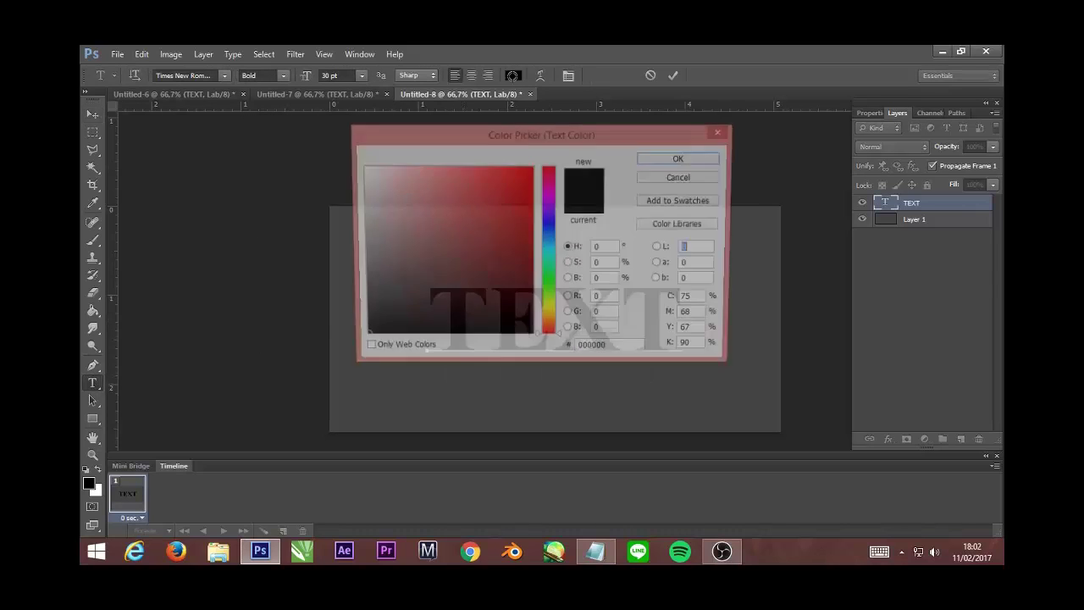
left_click(615, 350)
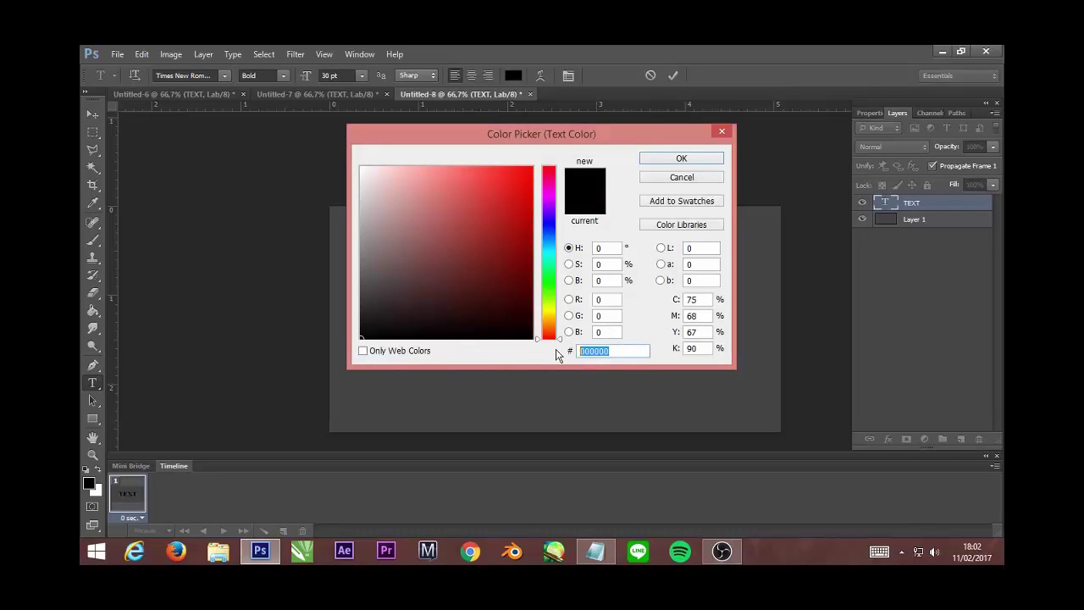
type("45444")
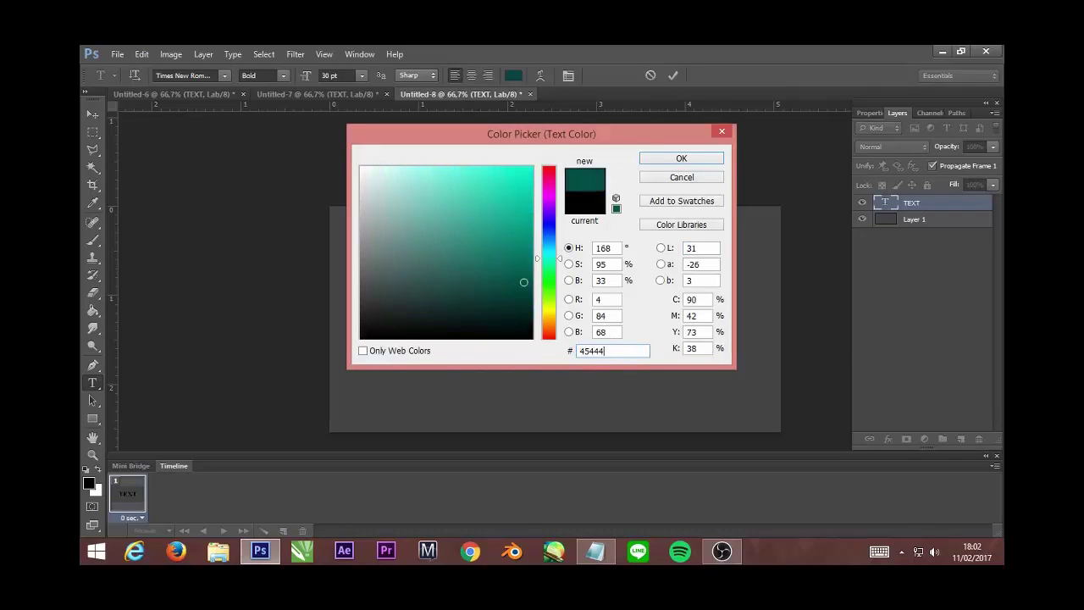
type("4")
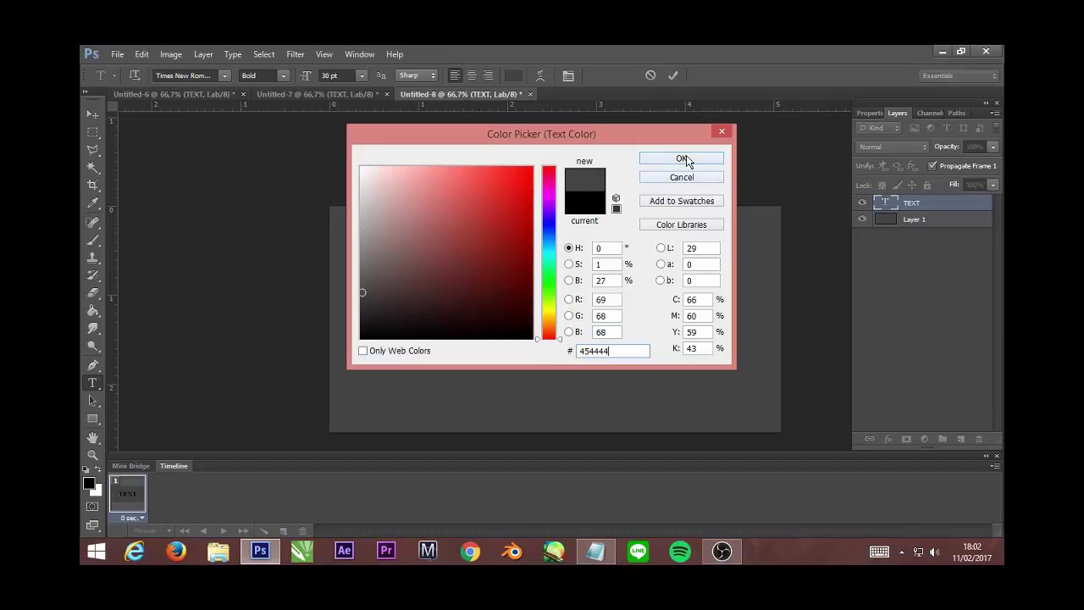
left_click(686, 156)
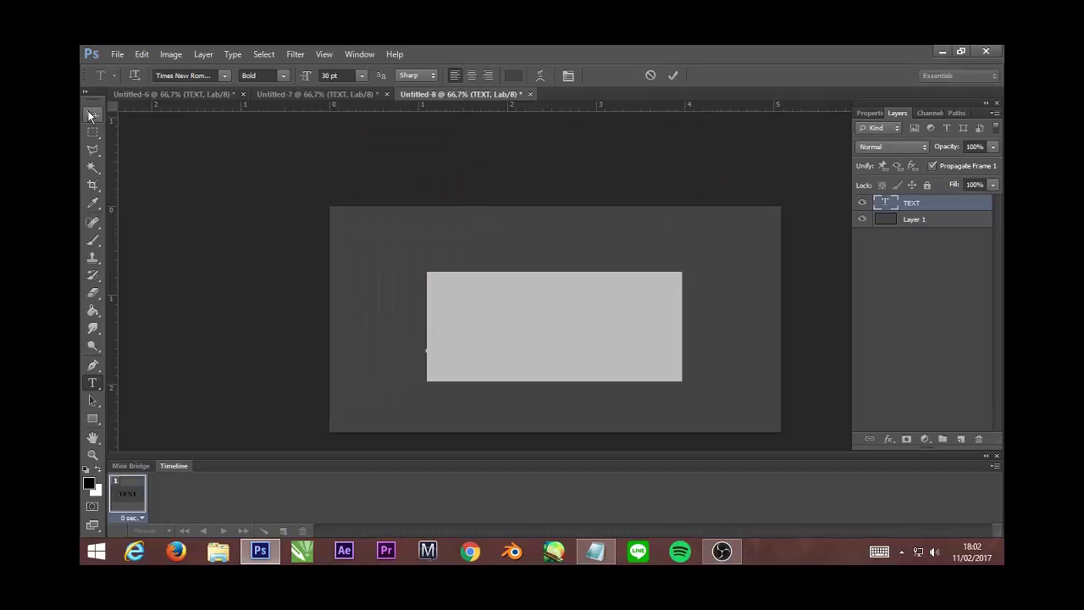
left_click(92, 114)
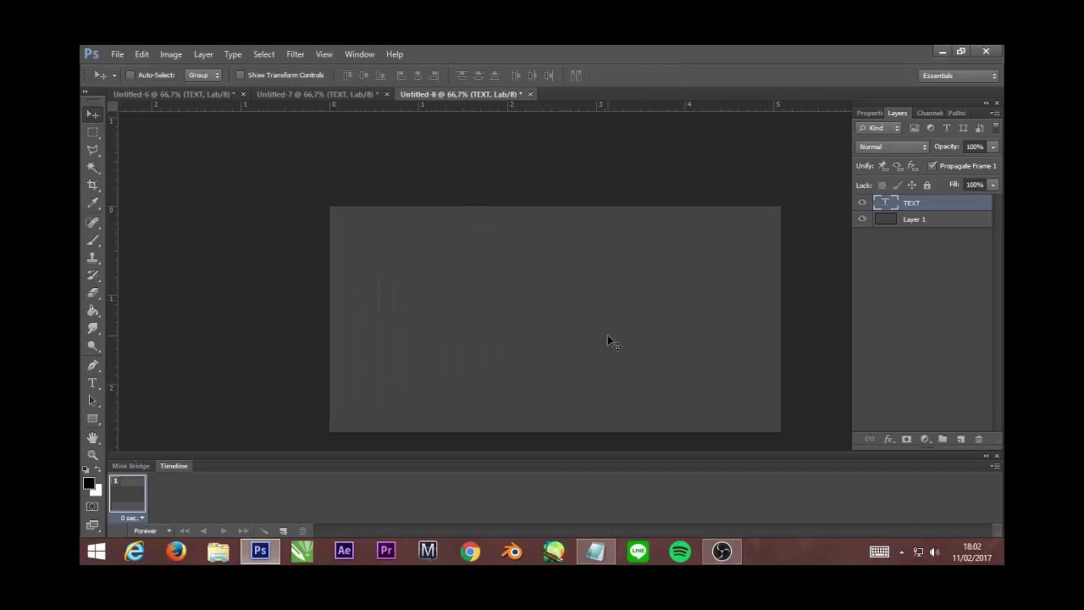
Give the TEXT layer Bevel & Emboss: Emboss style, depth 1%, size 0, opacities 100.
right_click(937, 205)
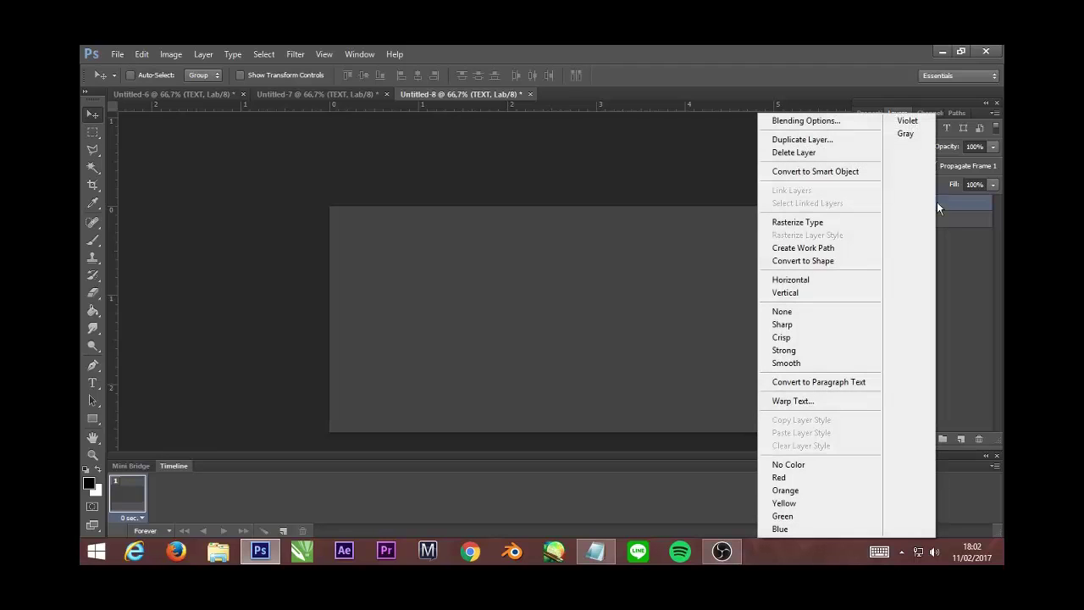
left_click(808, 122)
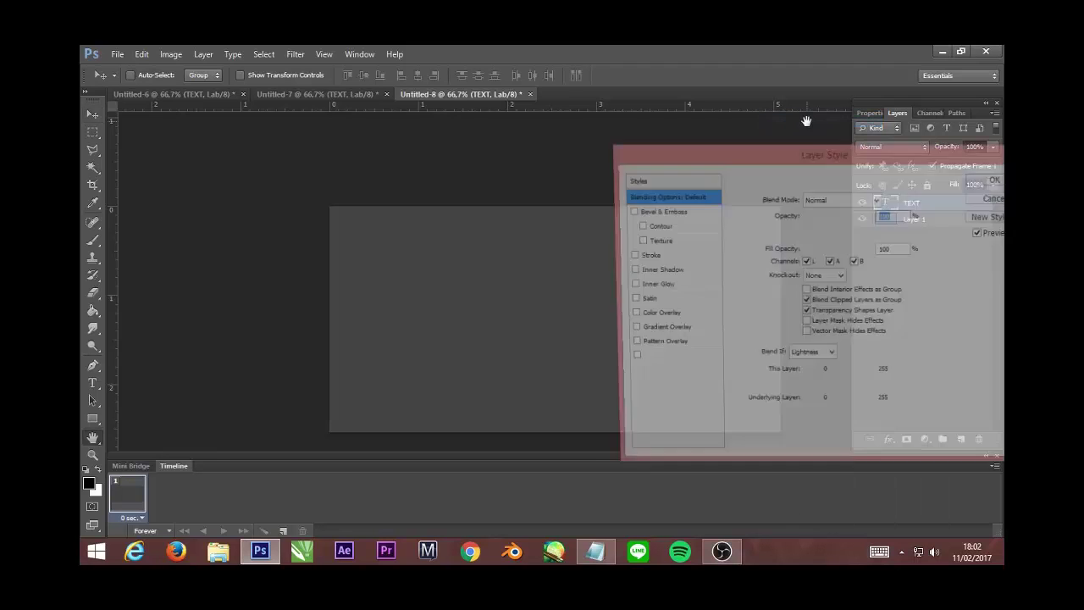
left_click(669, 211)
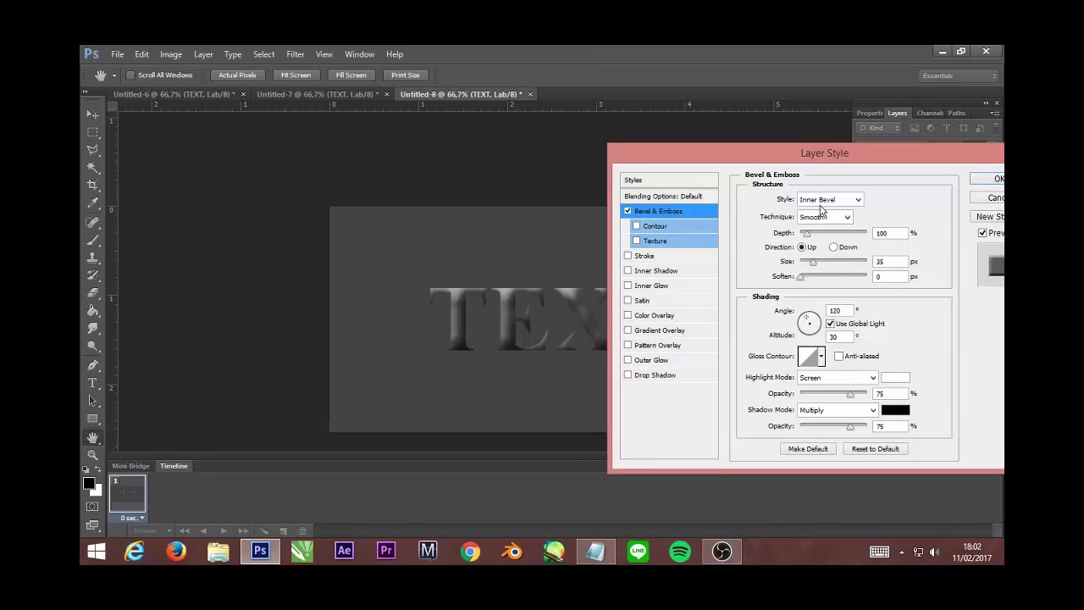
left_click(859, 200)
left_click(814, 235)
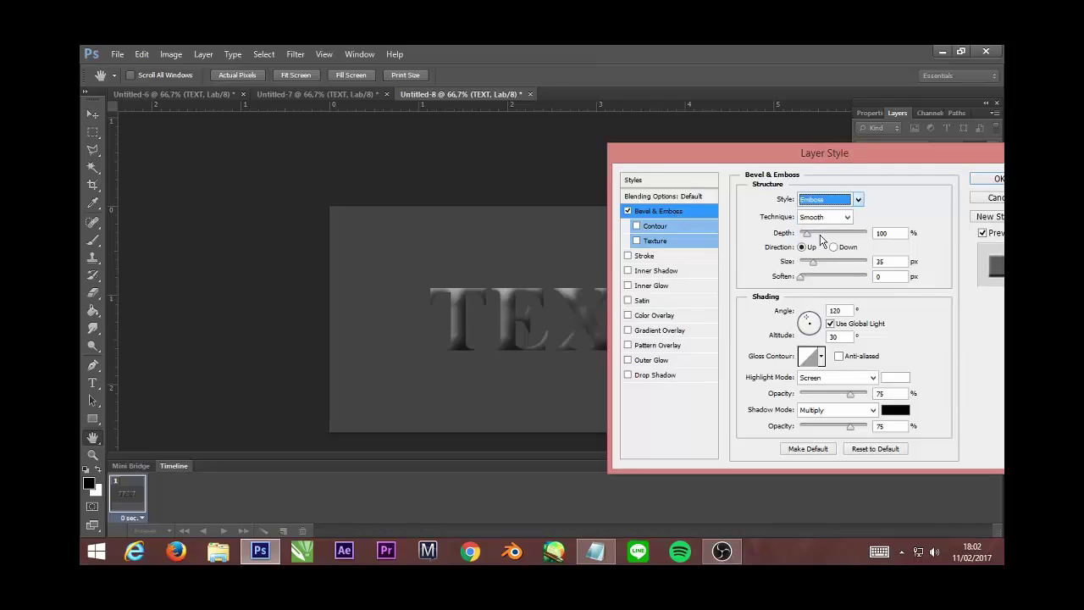
mouse_move(810, 235)
left_mouse_down()
mouse_move(788, 237)
mouse_move(793, 265)
left_mouse_up()
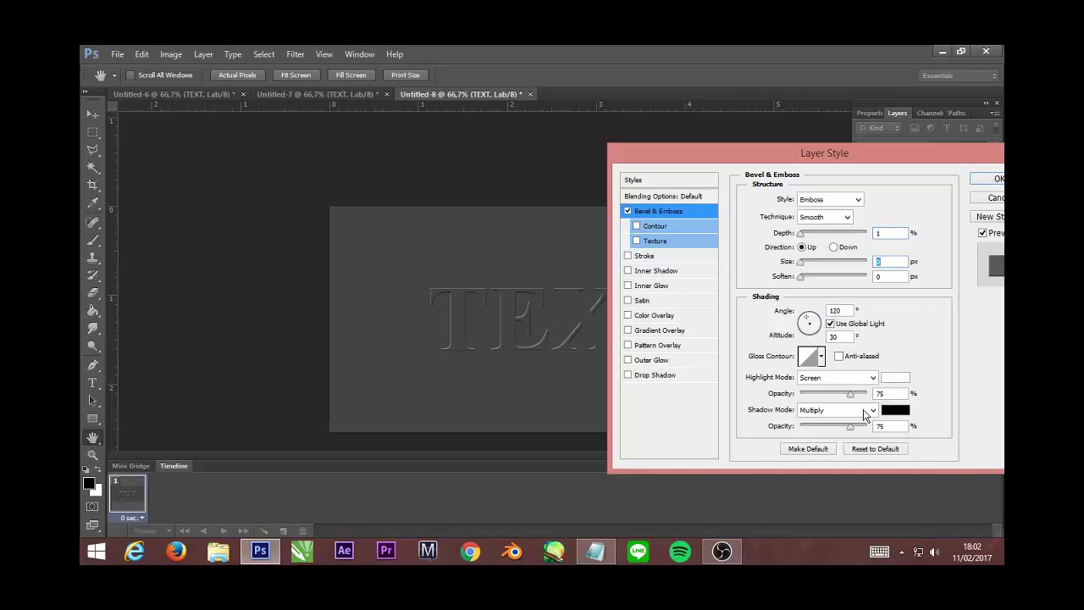
mouse_move(851, 396)
left_mouse_down()
mouse_move(868, 396)
mouse_move(880, 427)
left_mouse_up()
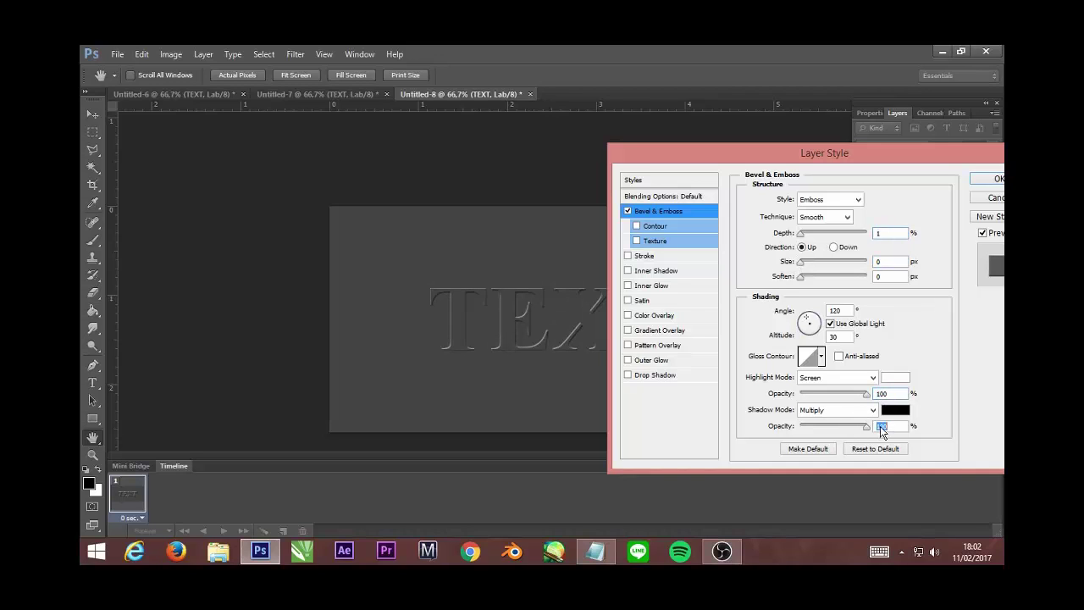
left_click(996, 179)
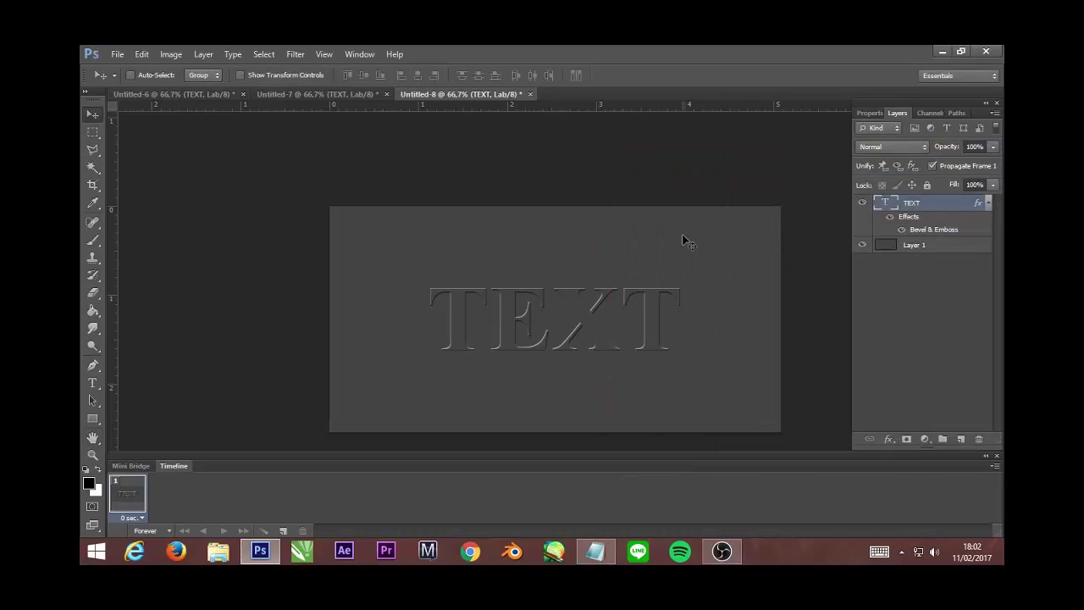
Add a second frame, hiding TEXT in frame 1 and showing it in frame 2.
left_click(284, 531)
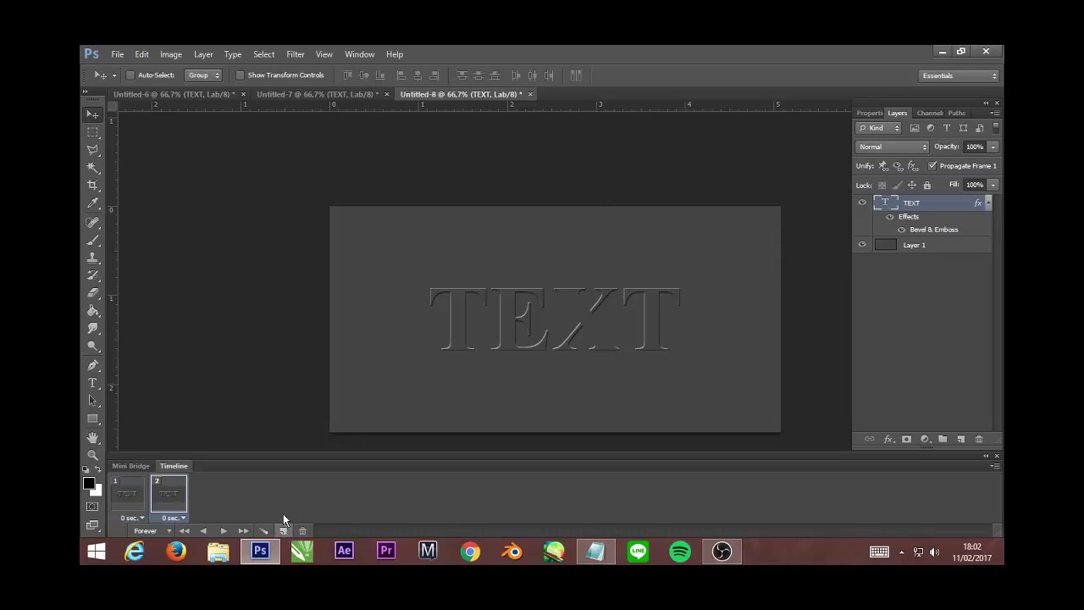
left_click(126, 495)
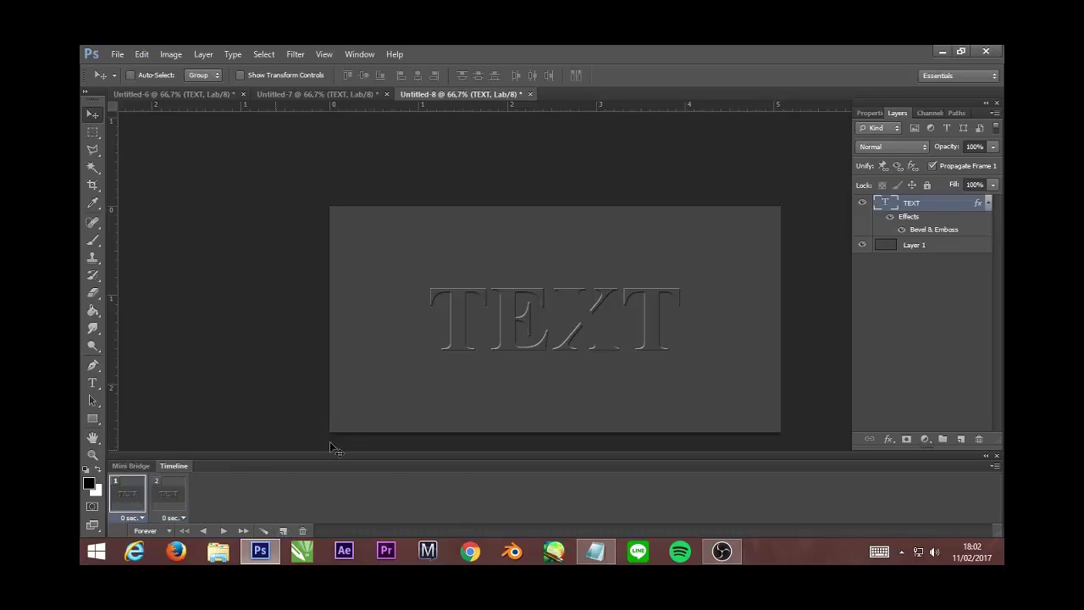
left_click(863, 204)
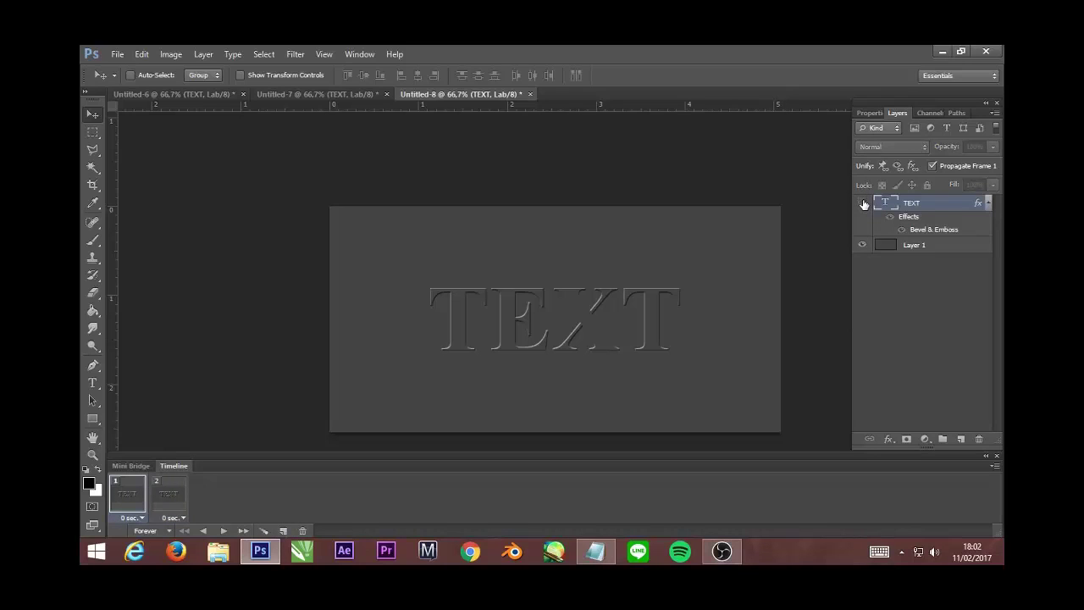
left_click(164, 491)
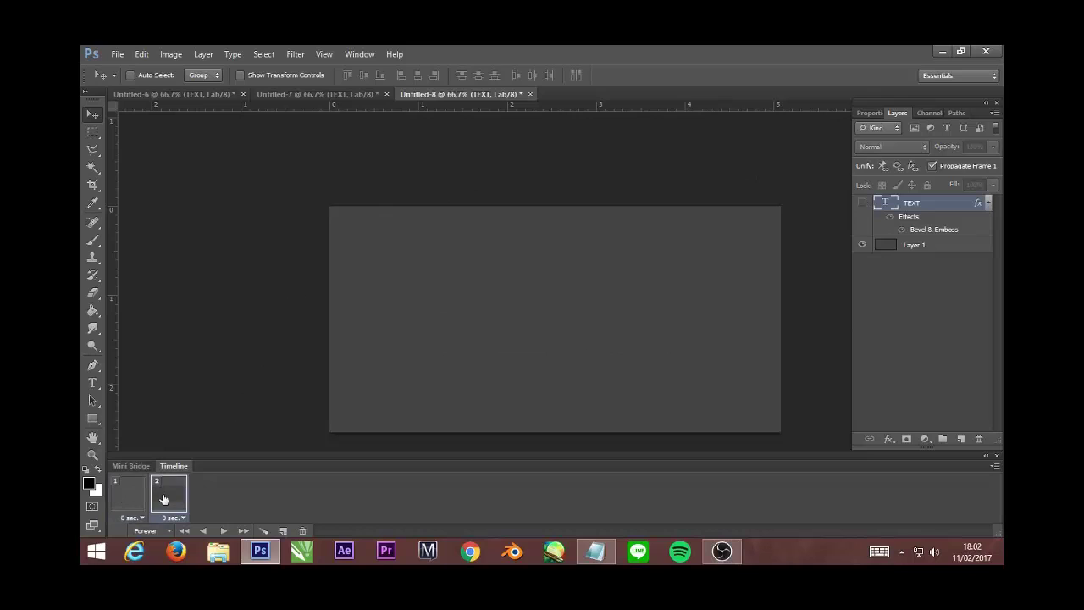
left_click(863, 205)
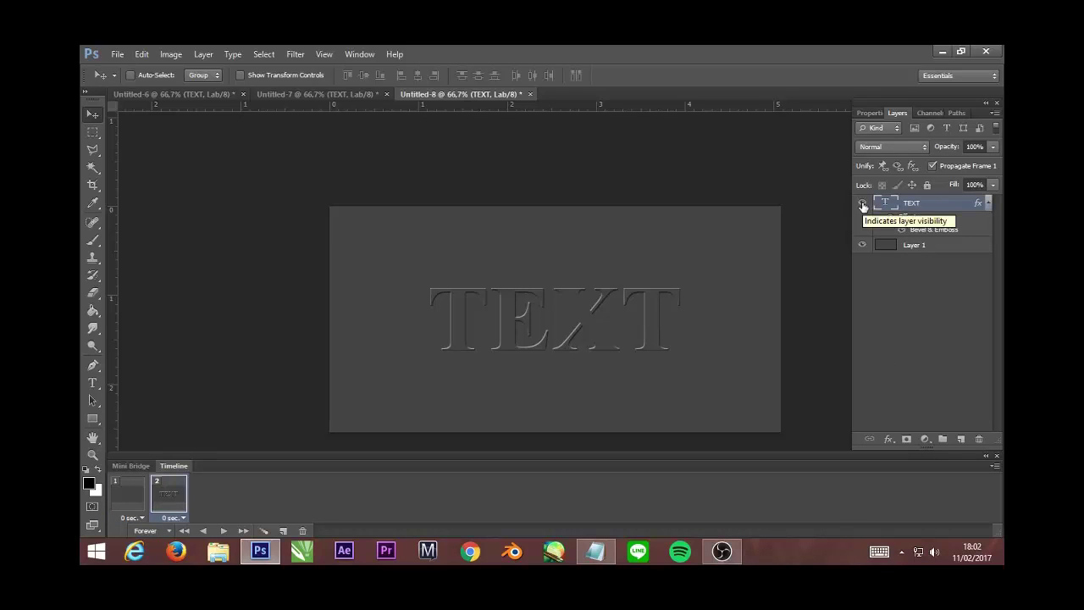
Tween 15 fade-in frames between frames 1 and 2, then add an 18th frame.
left_click(264, 531)
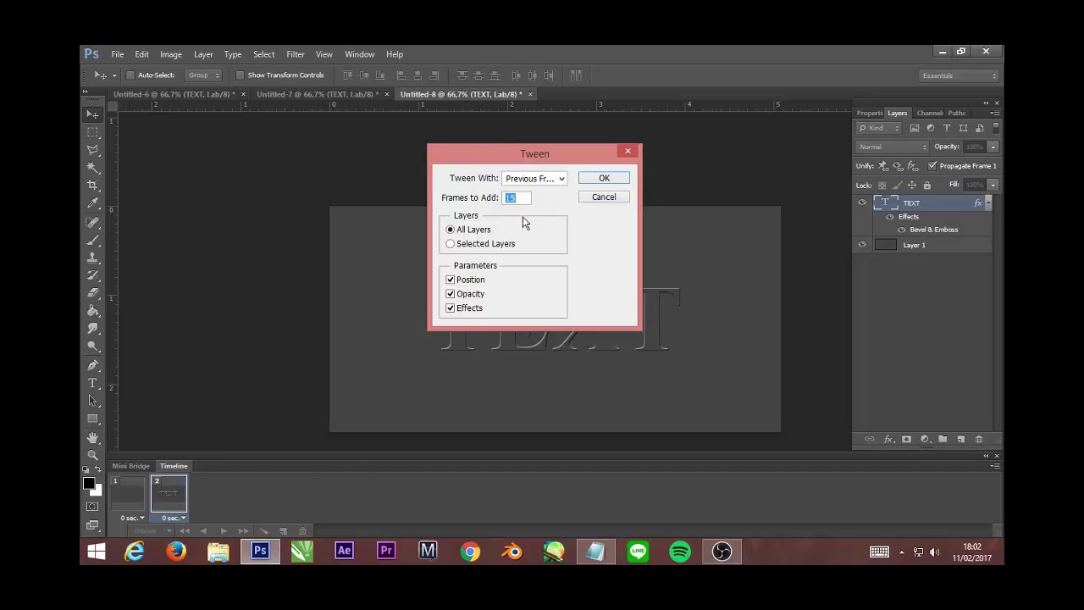
left_click(589, 178)
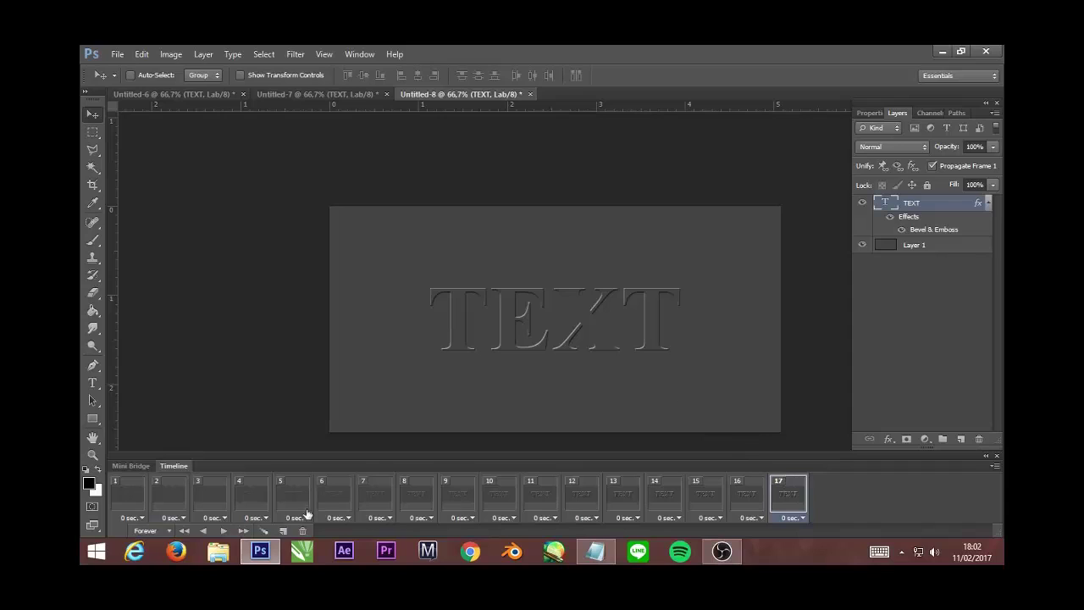
left_click(284, 532)
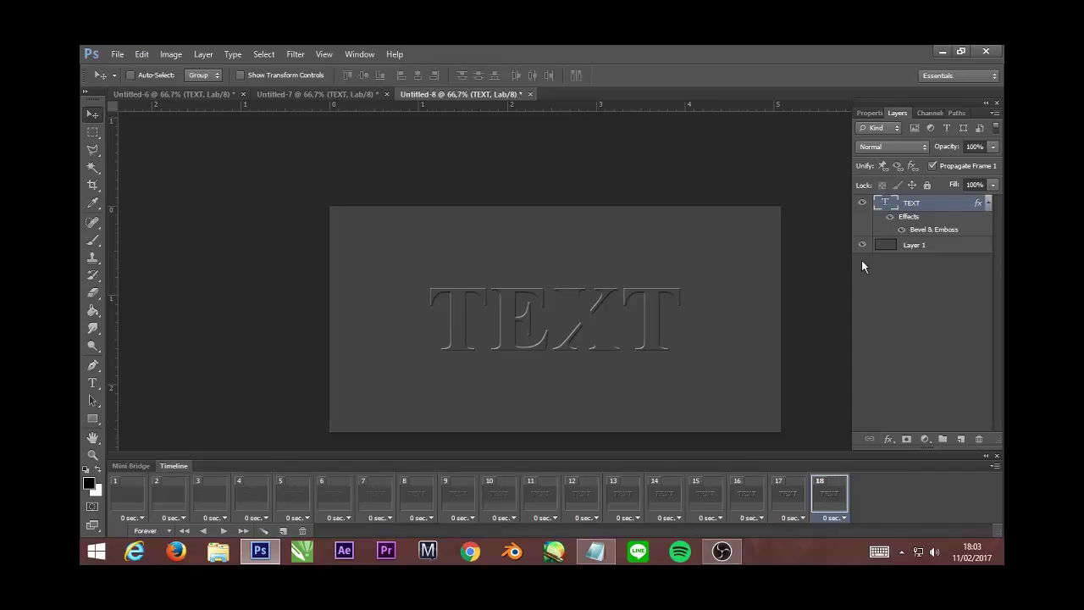
Hide TEXT in frame 18 and tween 15 fade-out frames, extending the animation to 33 frames.
left_click(864, 204)
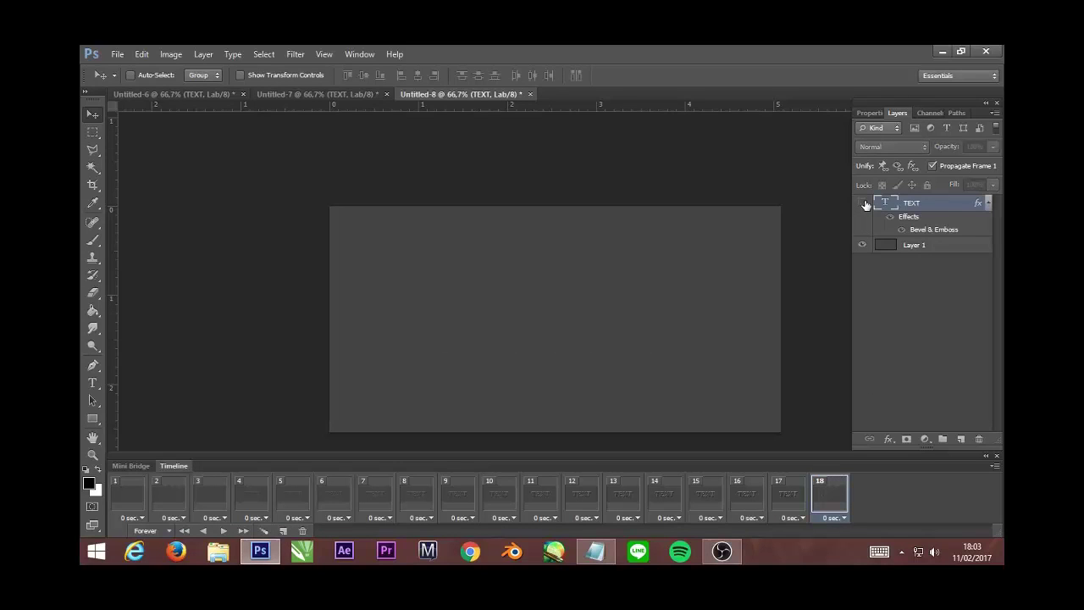
left_click(264, 530)
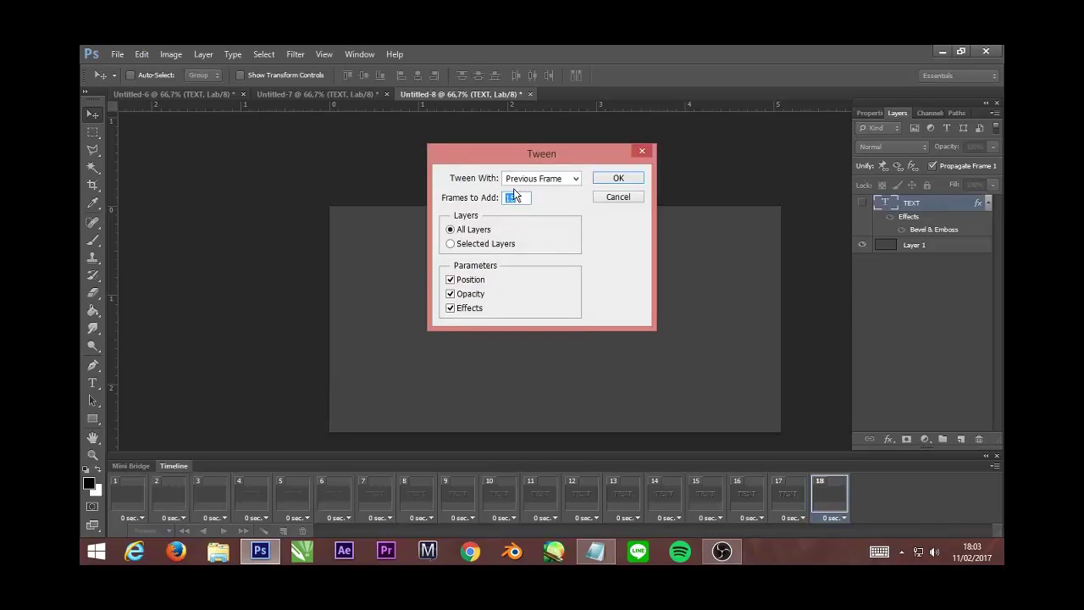
left_click(619, 179)
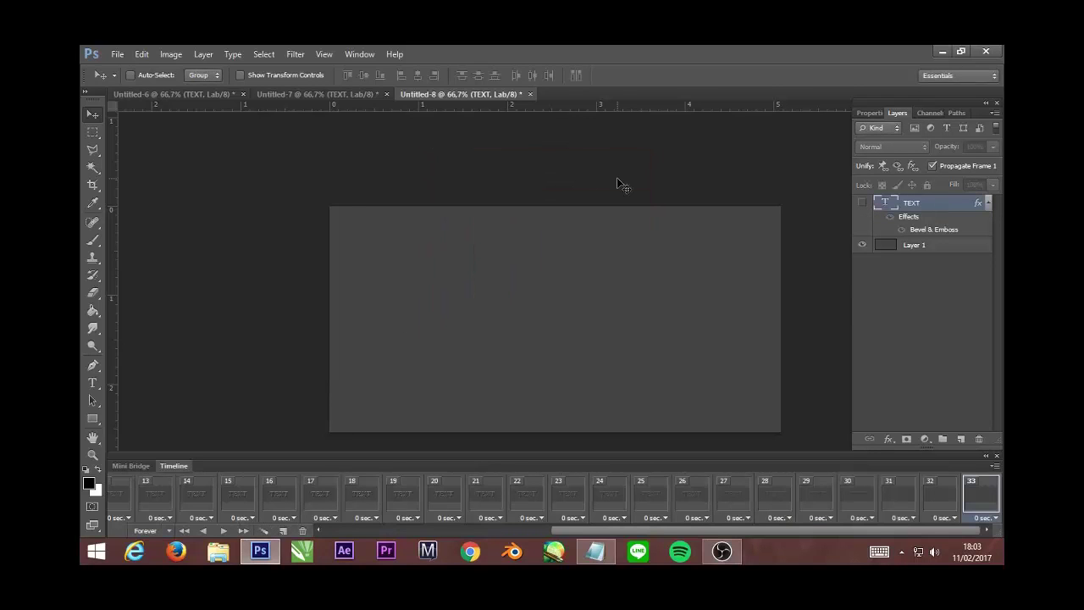
left_click_drag(581, 530, 352, 530)
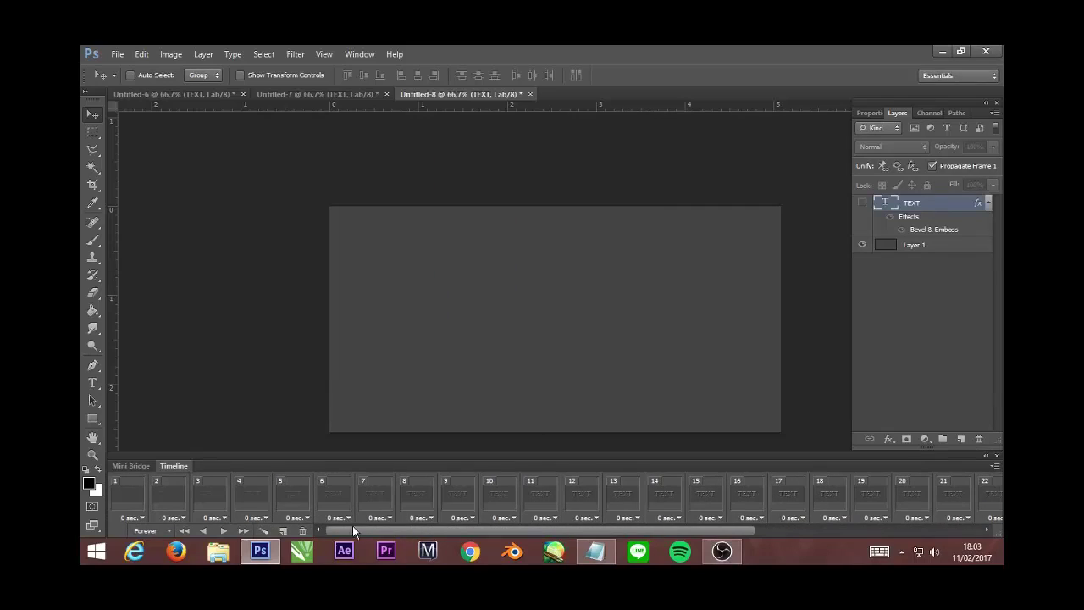
Give frame 1 a 0.5 s delay and frames 2–17 a 0.2 s delay.
left_click(128, 504)
left_click(129, 518)
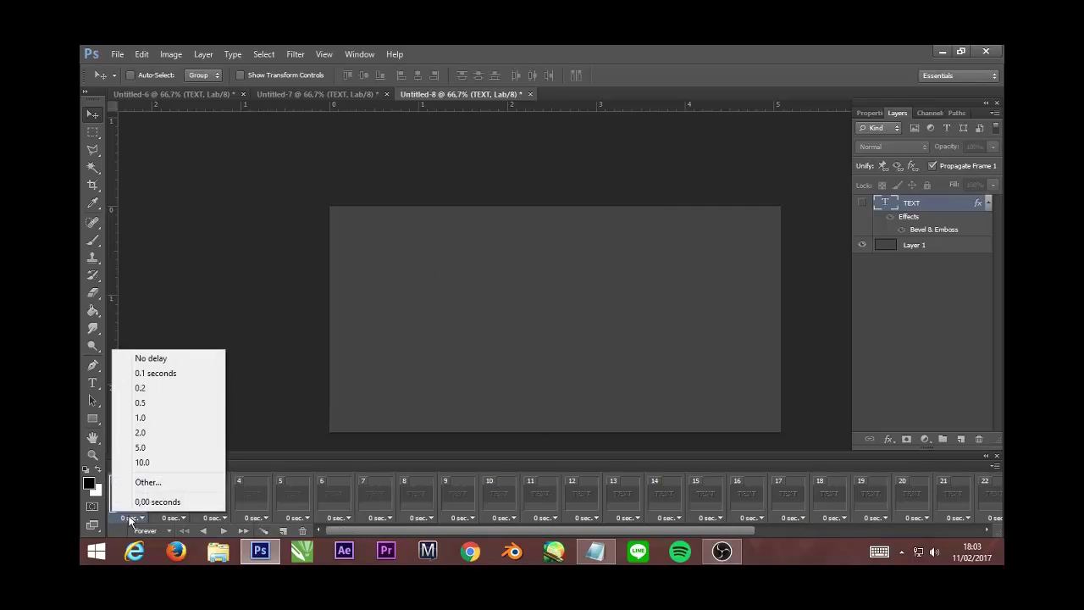
left_click(157, 408)
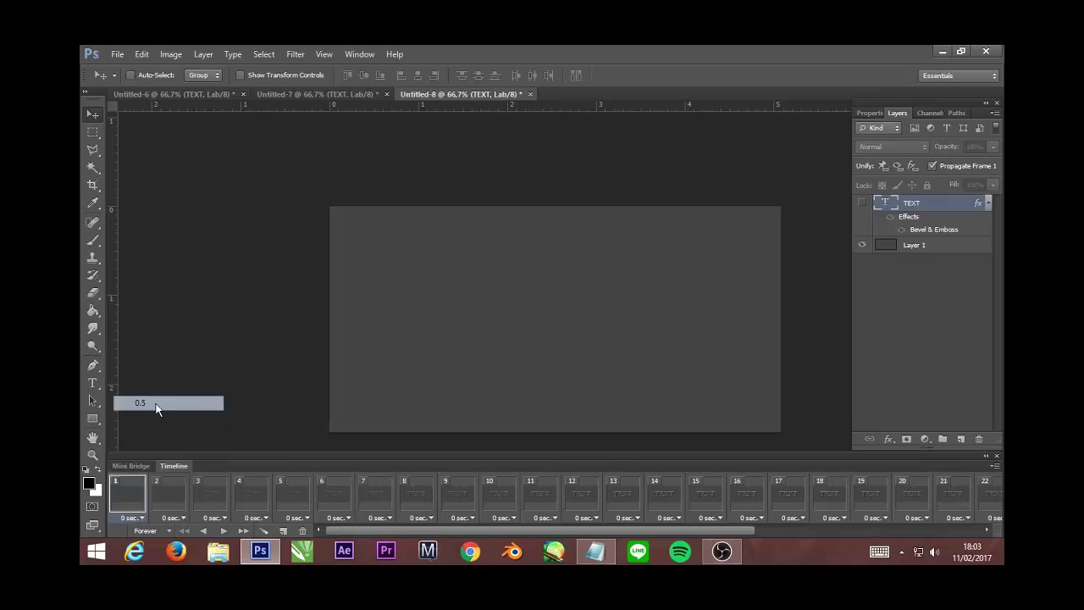
left_click(167, 517)
left_click(386, 530)
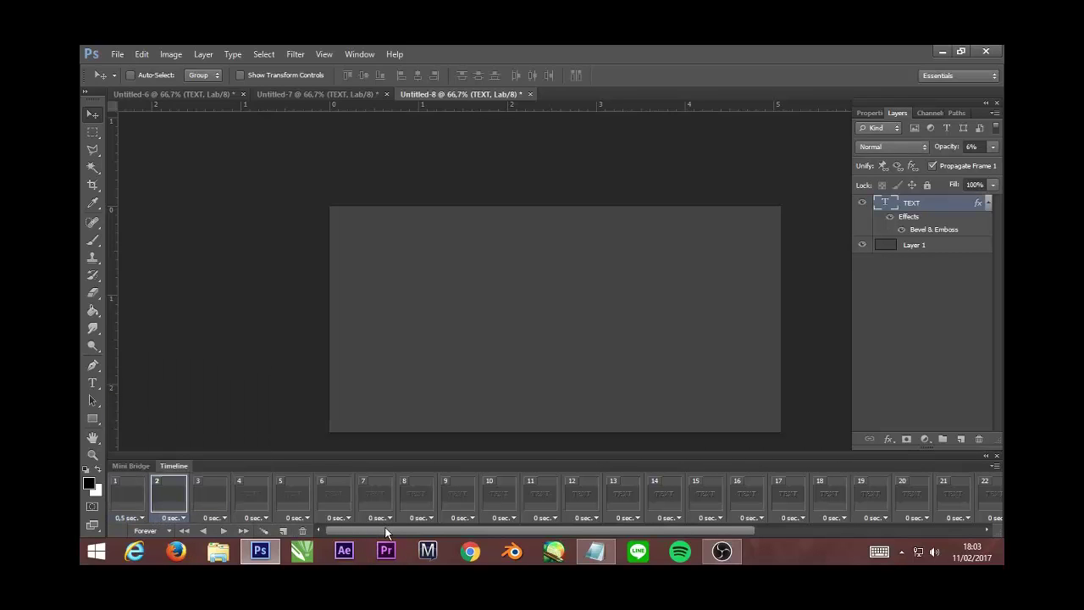
left_click_drag(494, 531, 588, 531)
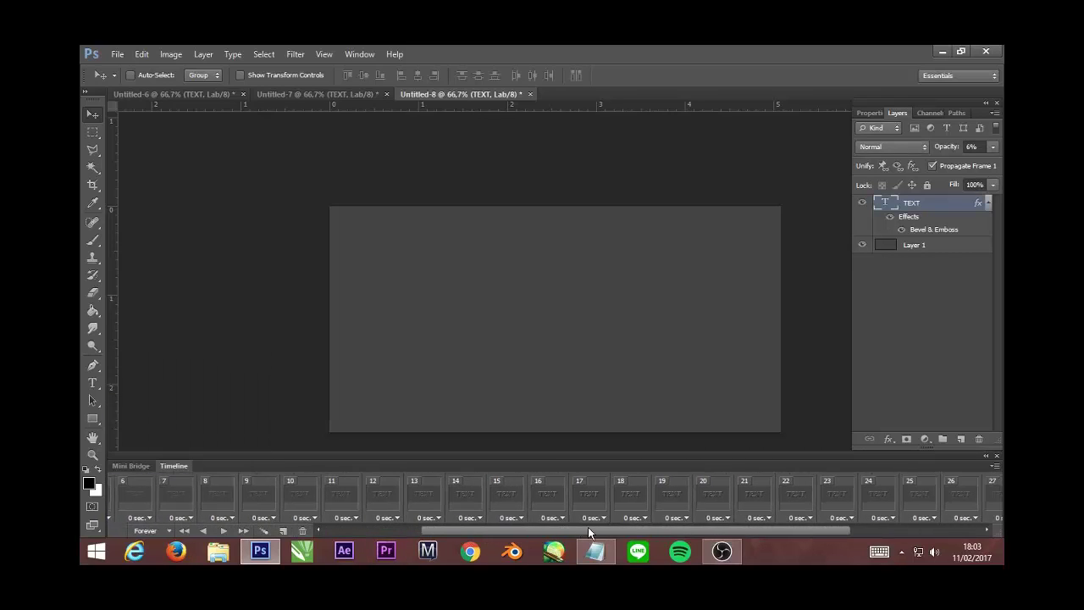
left_click(559, 518, "shift")
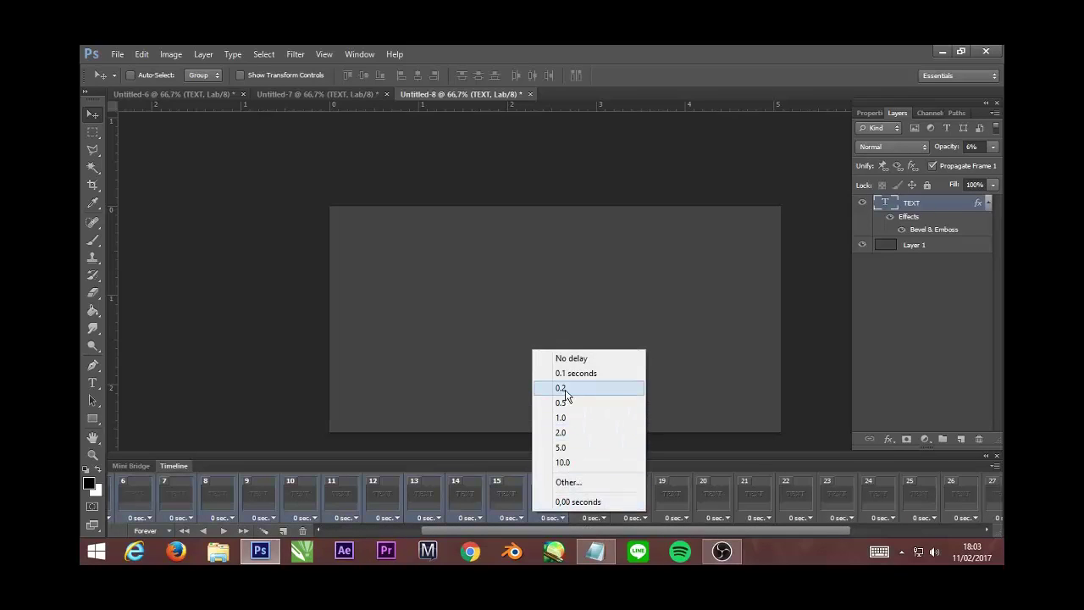
left_click(589, 519)
left_click(589, 519)
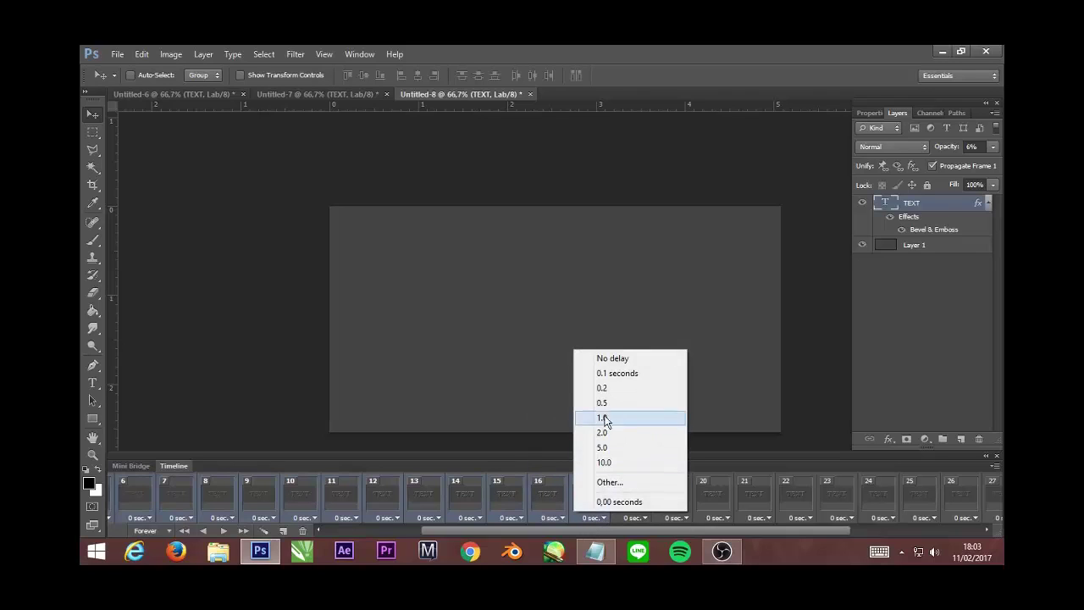
left_click(603, 389)
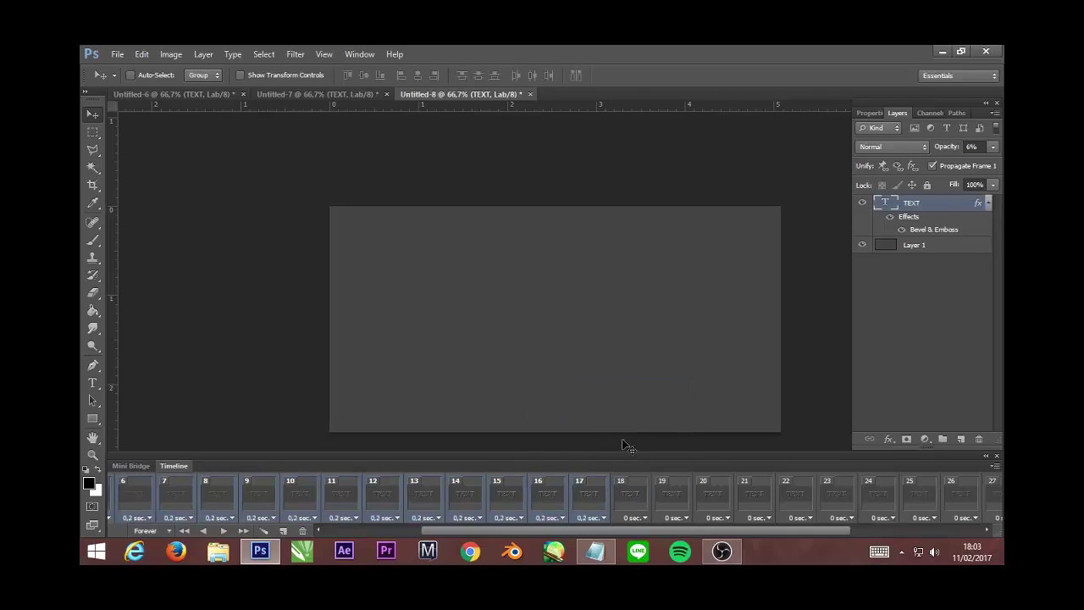
Give frames 18 and 33 a 0.5 s delay and frames 19–32 0.2 s.
left_click(627, 519)
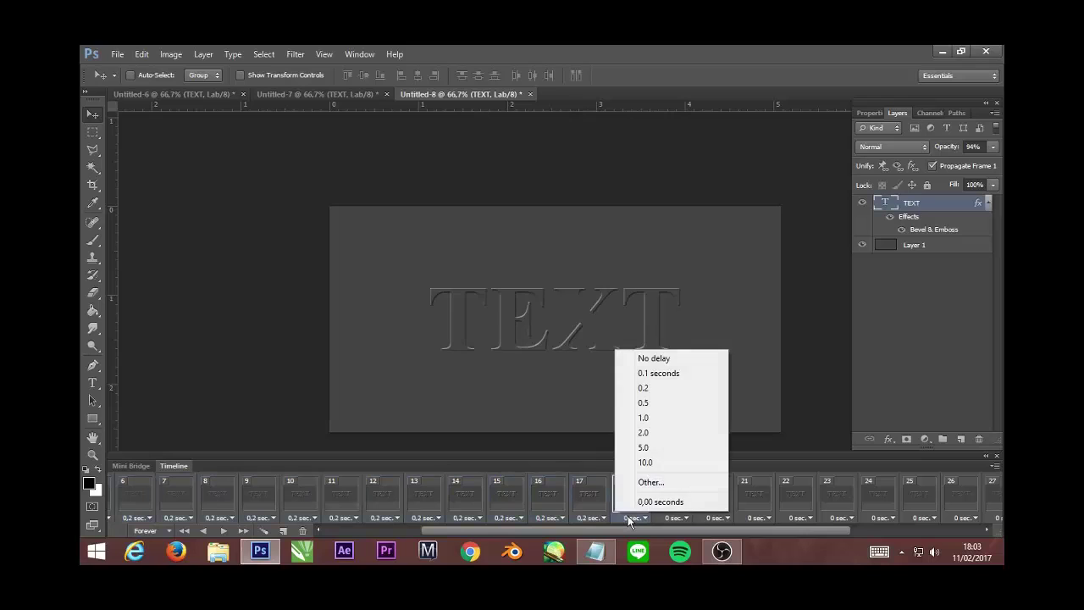
left_click(646, 403)
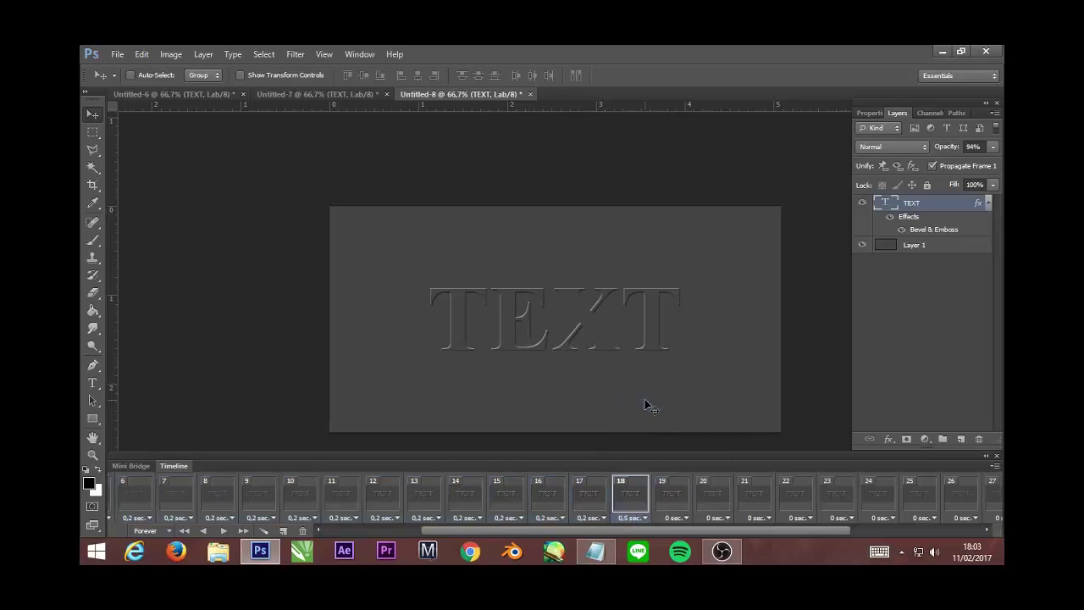
left_click(676, 519)
left_click(673, 532)
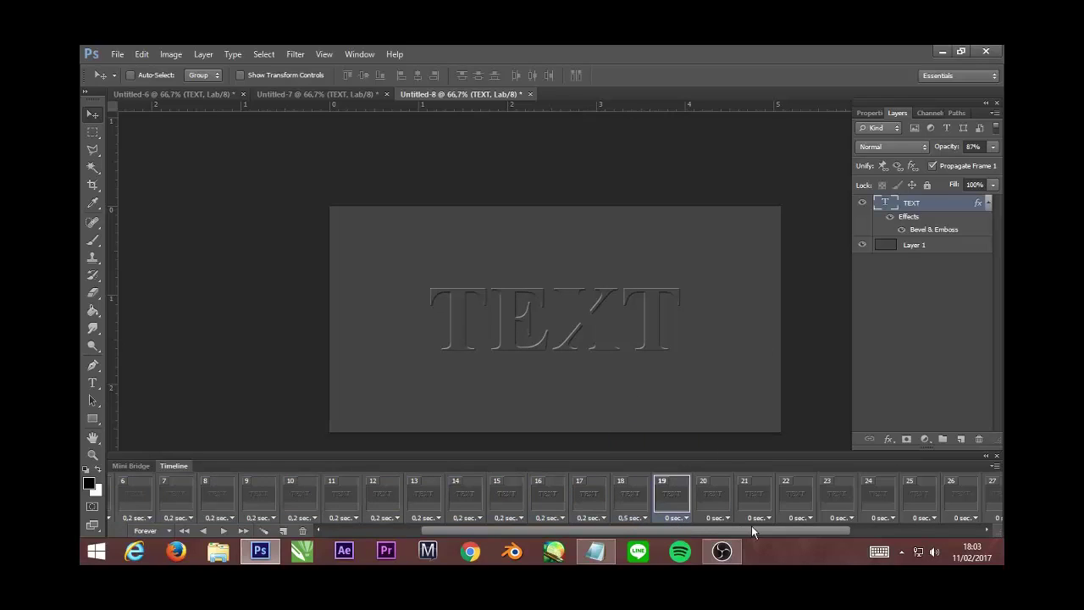
left_click_drag(750, 527, 937, 539)
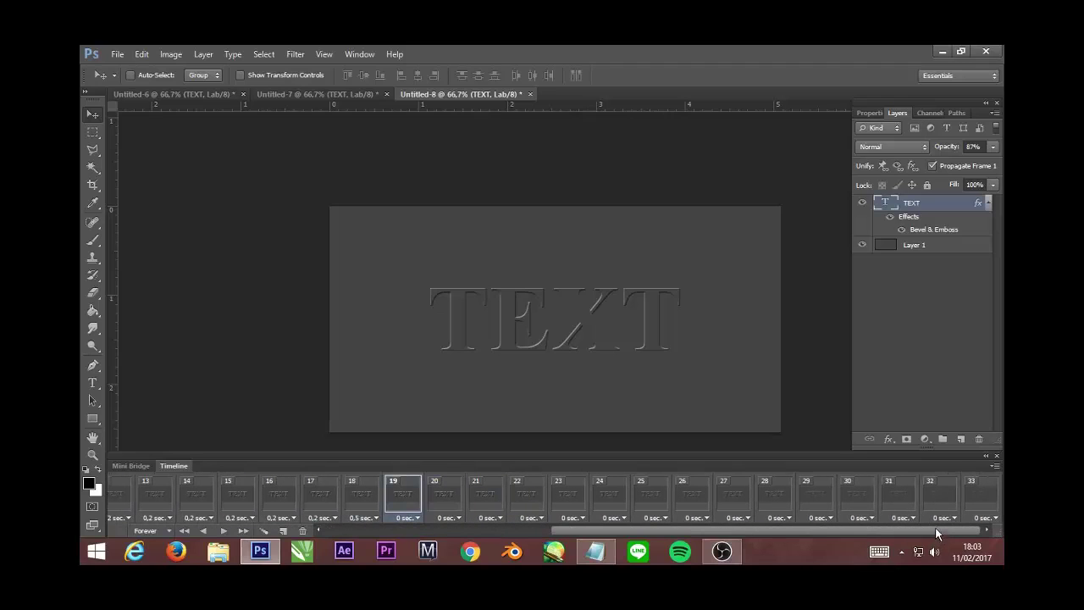
left_click(939, 518, "shift")
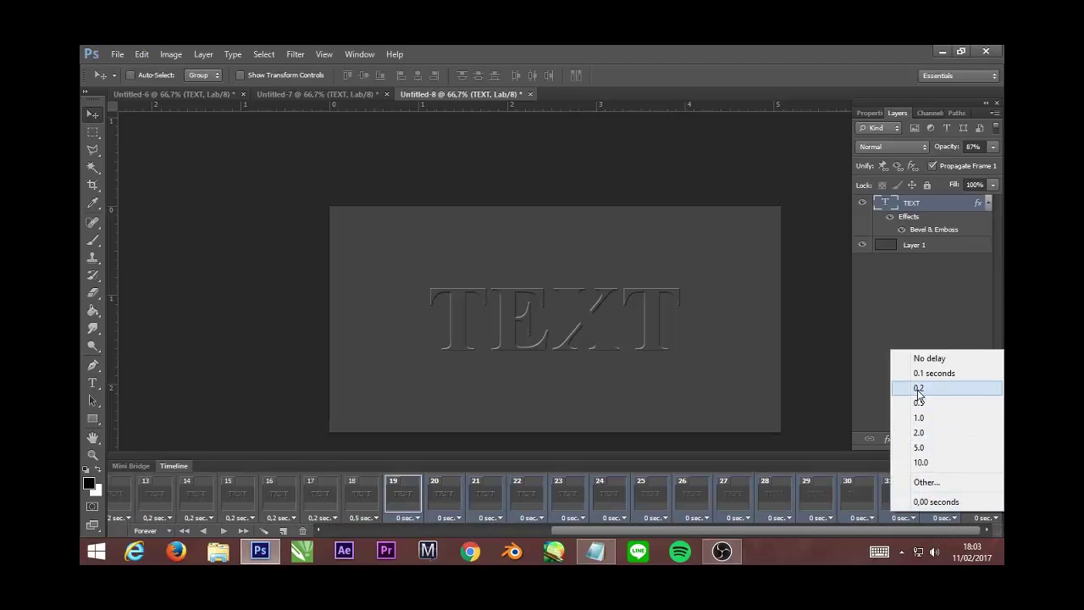
left_click(919, 388)
left_click(981, 518)
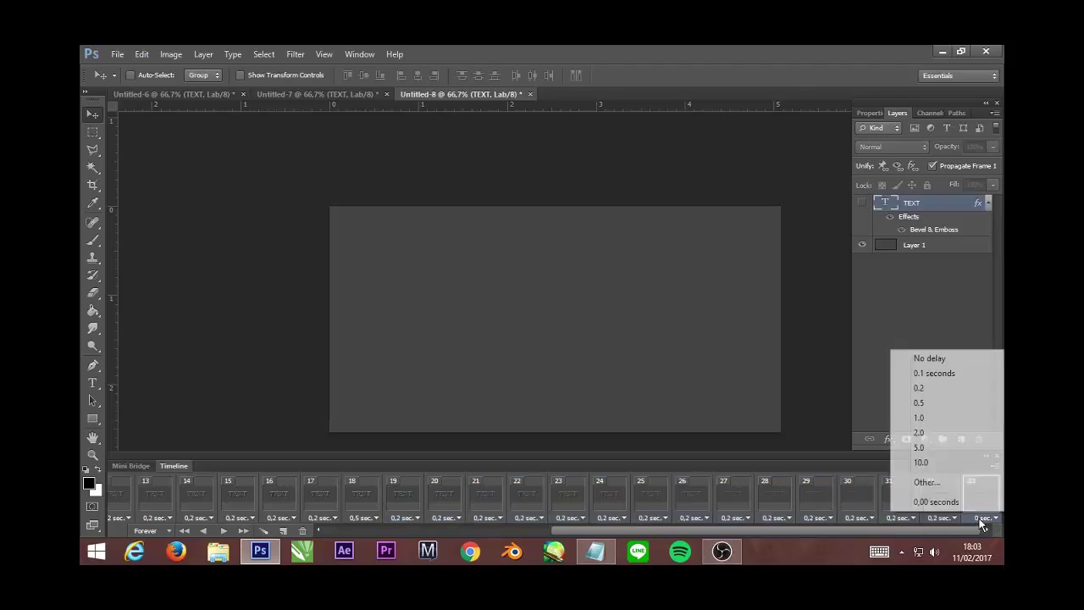
left_click(922, 403)
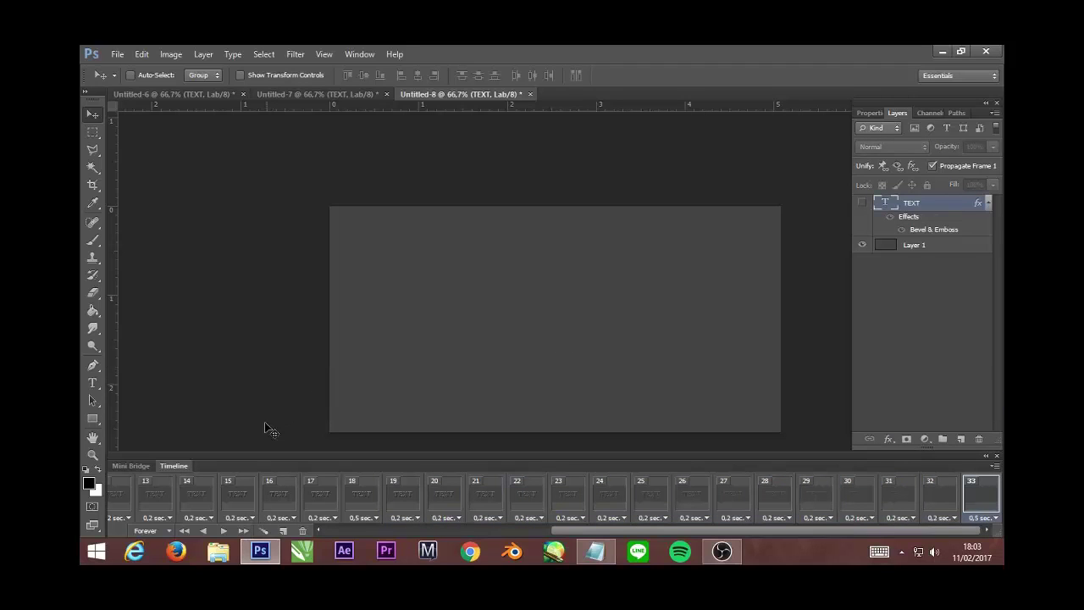
Play the 33-frame fade animation as a preview, then bring up the File menu.
left_click(224, 531)
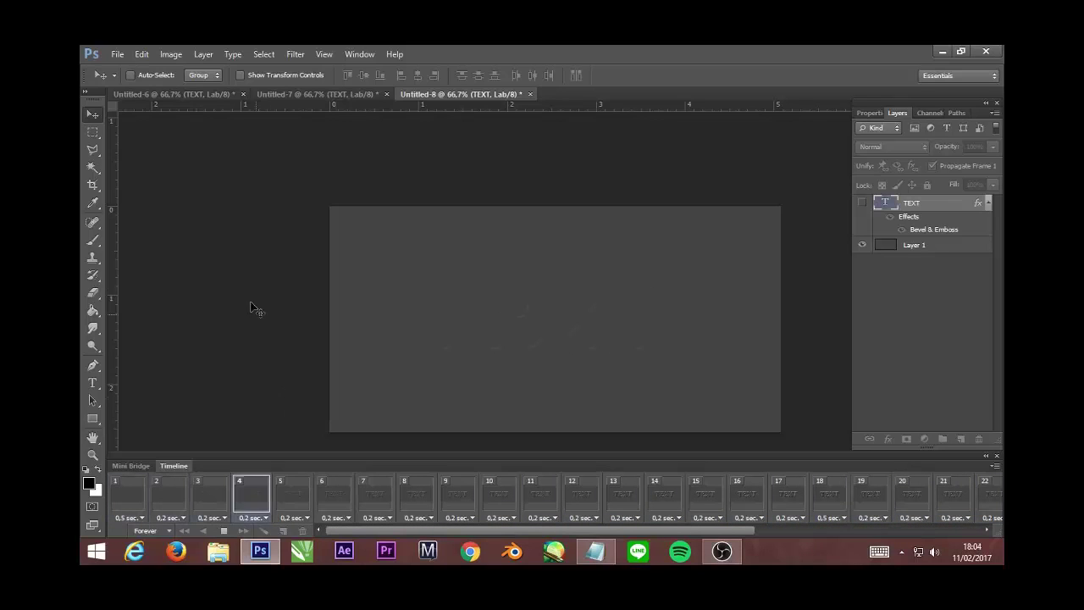
left_click(118, 55)
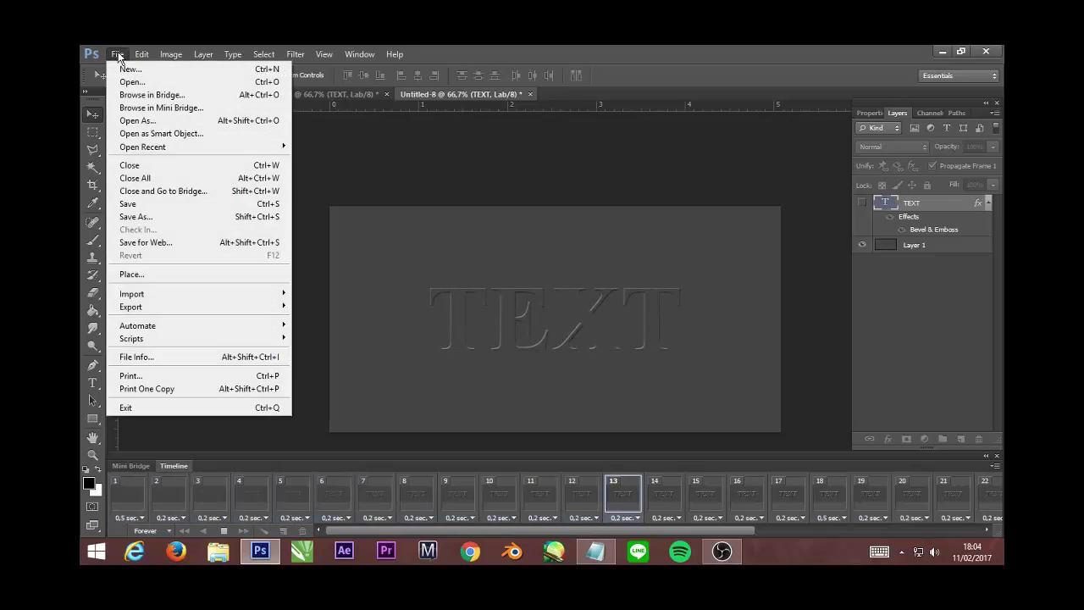
Export the fading animation through Save for Web as a forever-looping GIF into Downloads.
left_click(146, 243)
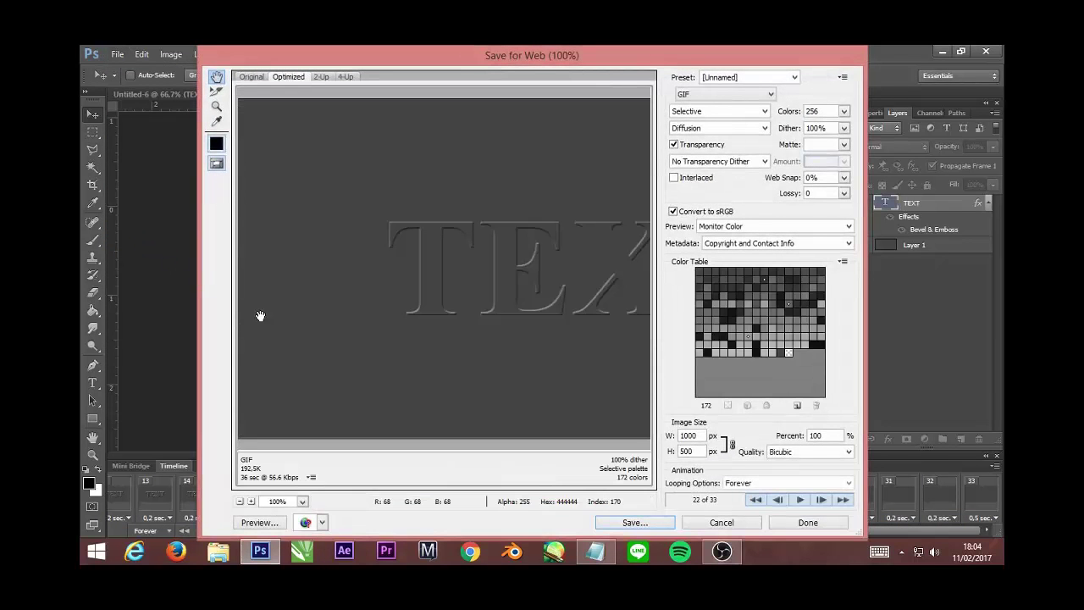
left_click(634, 523)
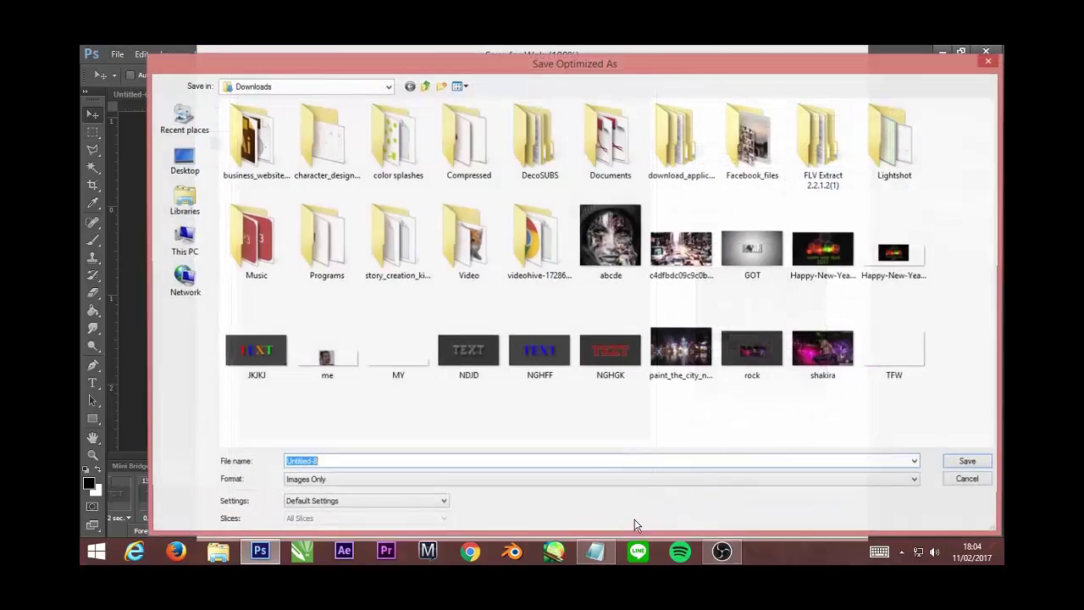
type("OTO")
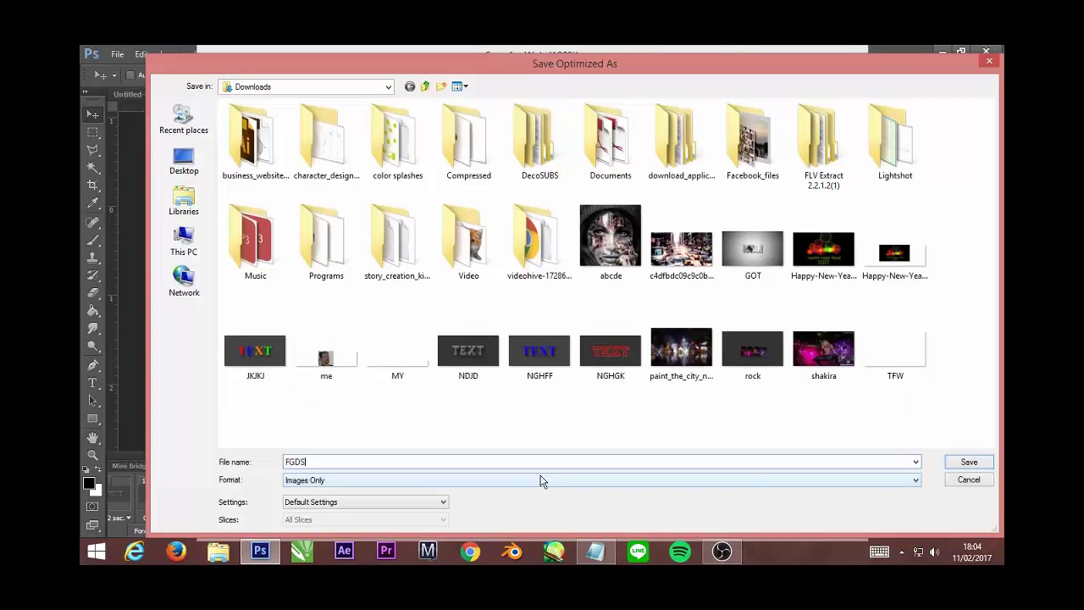
left_click(966, 468)
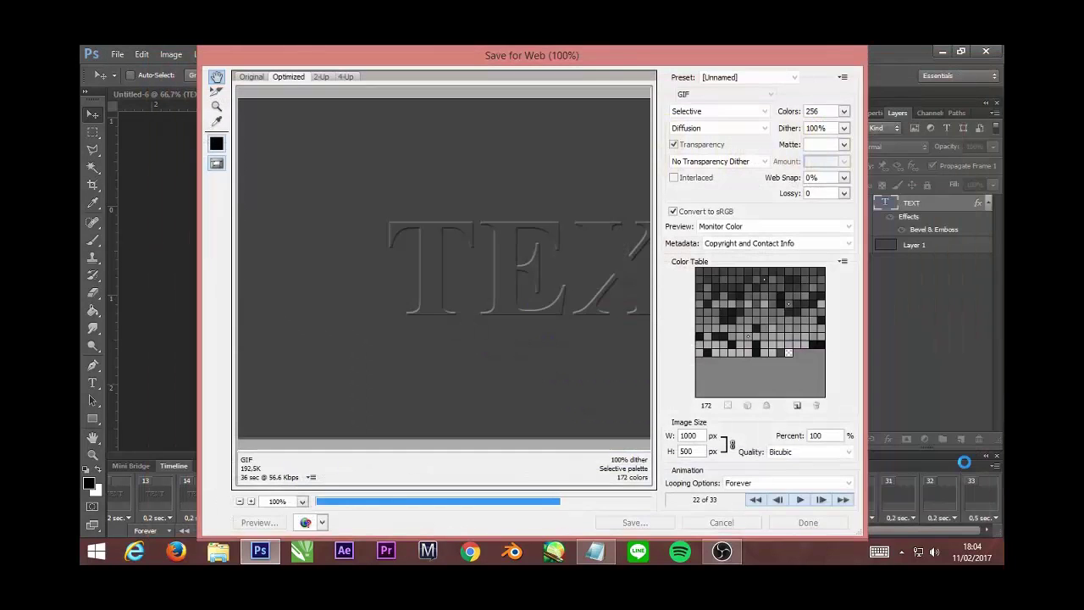